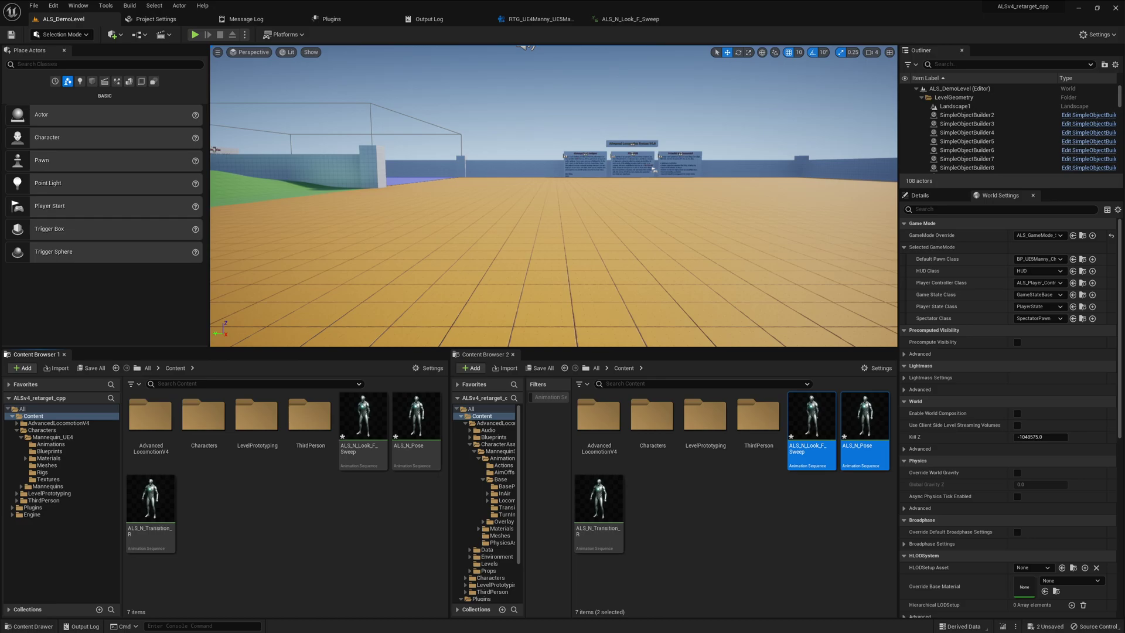
Step: Check the Unreal Editor version information, then close it and clear the asset selection in the second content browser
left_click(202, 6)
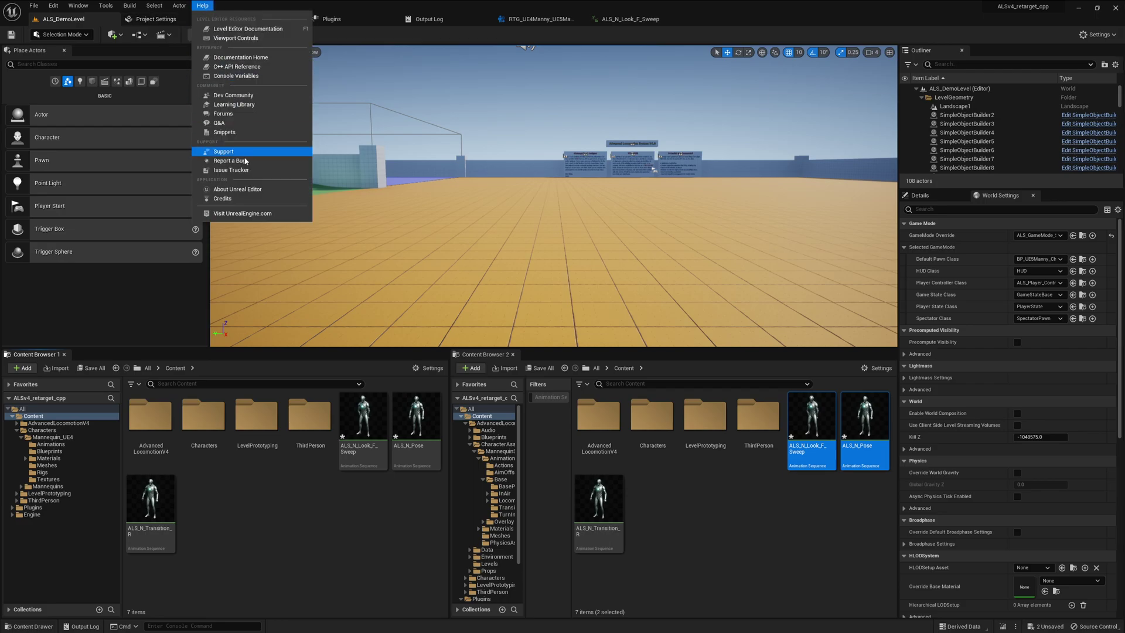
left_click(258, 192)
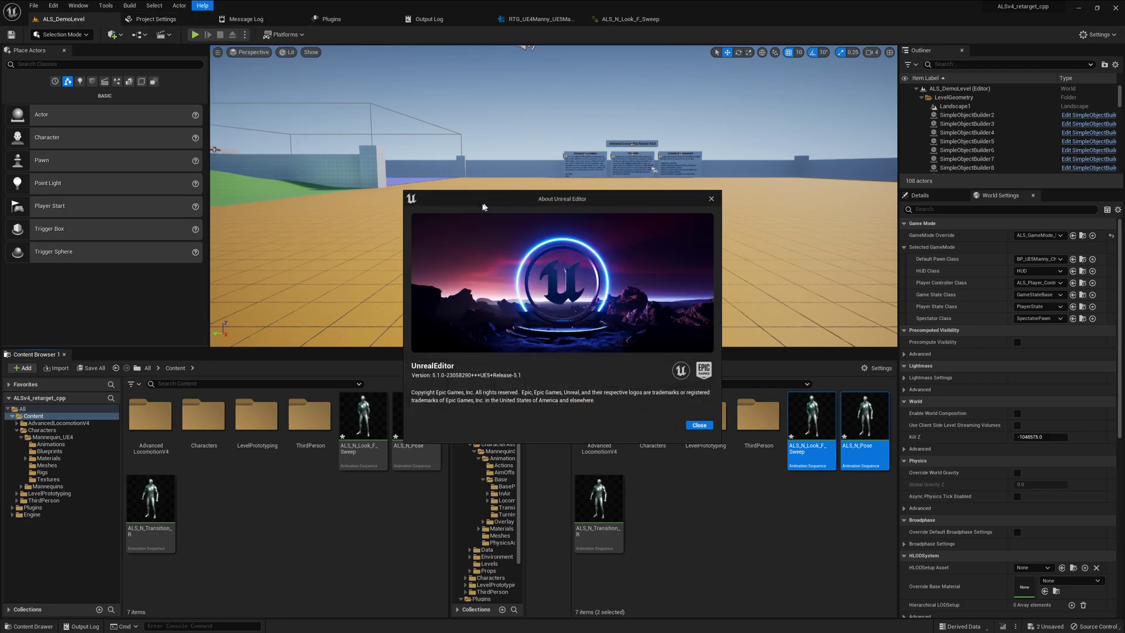
left_click_drag(485, 202, 434, 183)
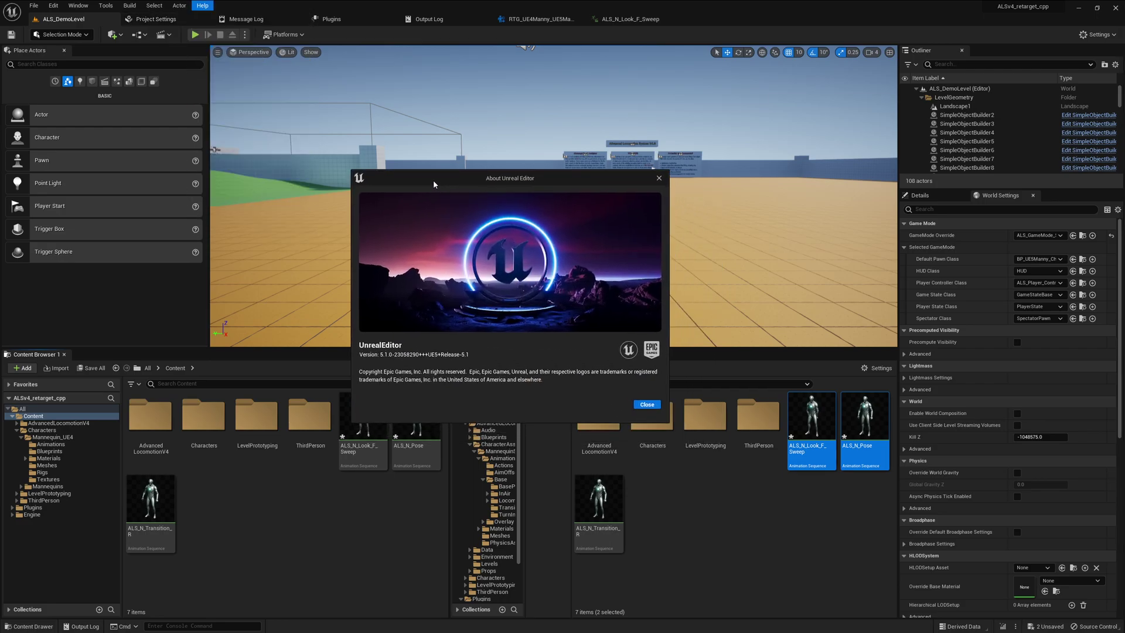
left_click(658, 180)
left_click(702, 514)
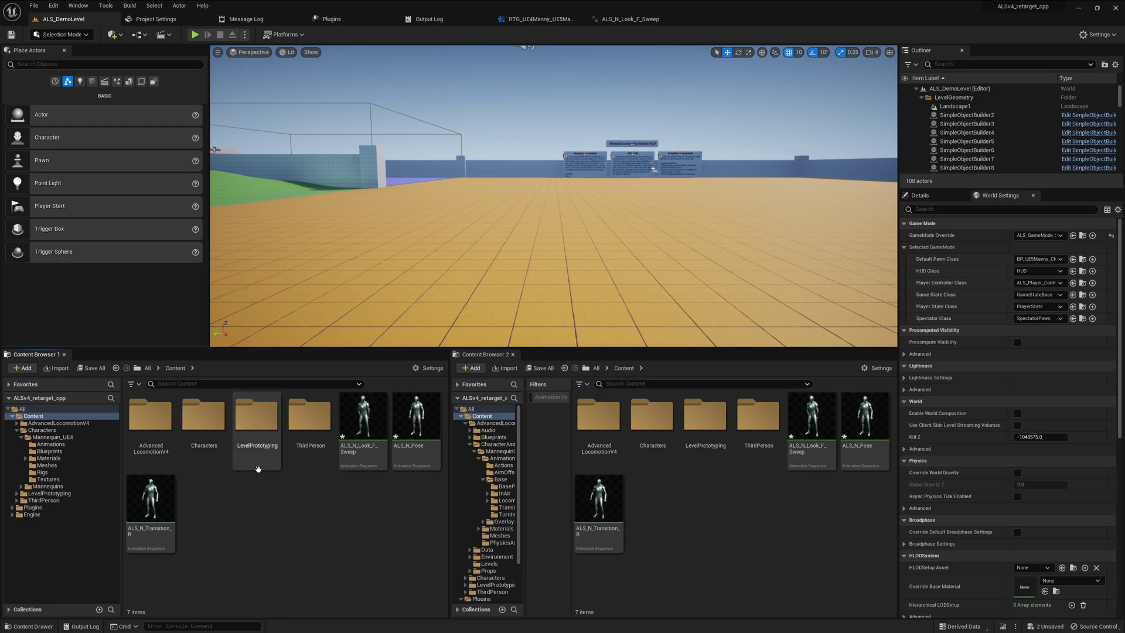
Step: Open the RTG_UE4Manny_UE5Manny retargeter from the Characters/Mannequin_UE4/Rigs folder
left_click(77, 439)
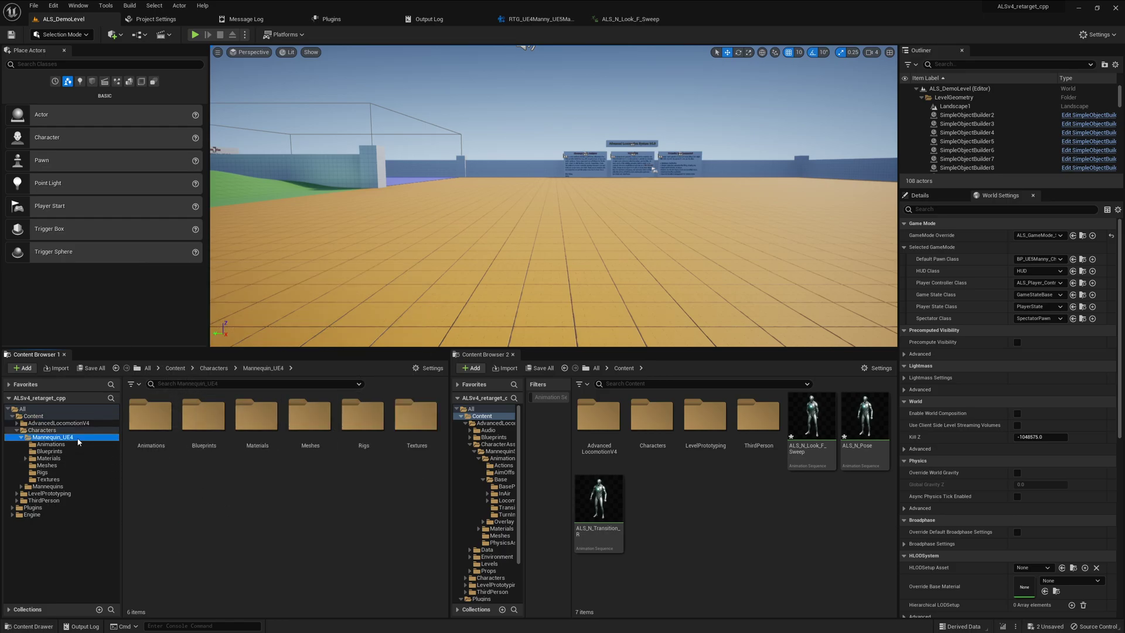
double_click(366, 417)
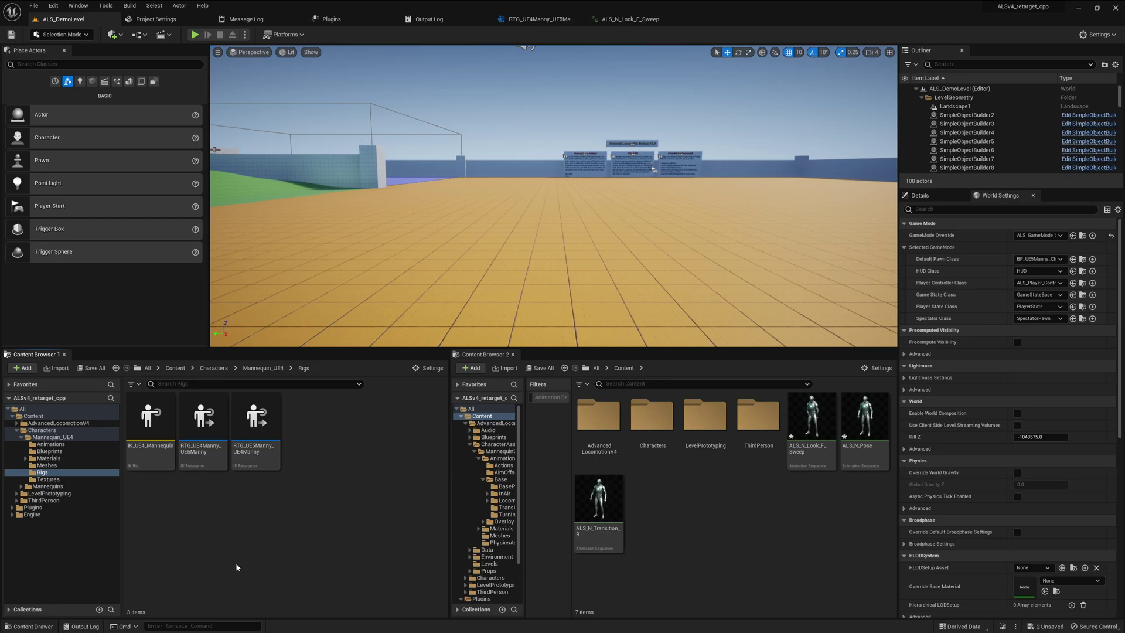
double_click(208, 414)
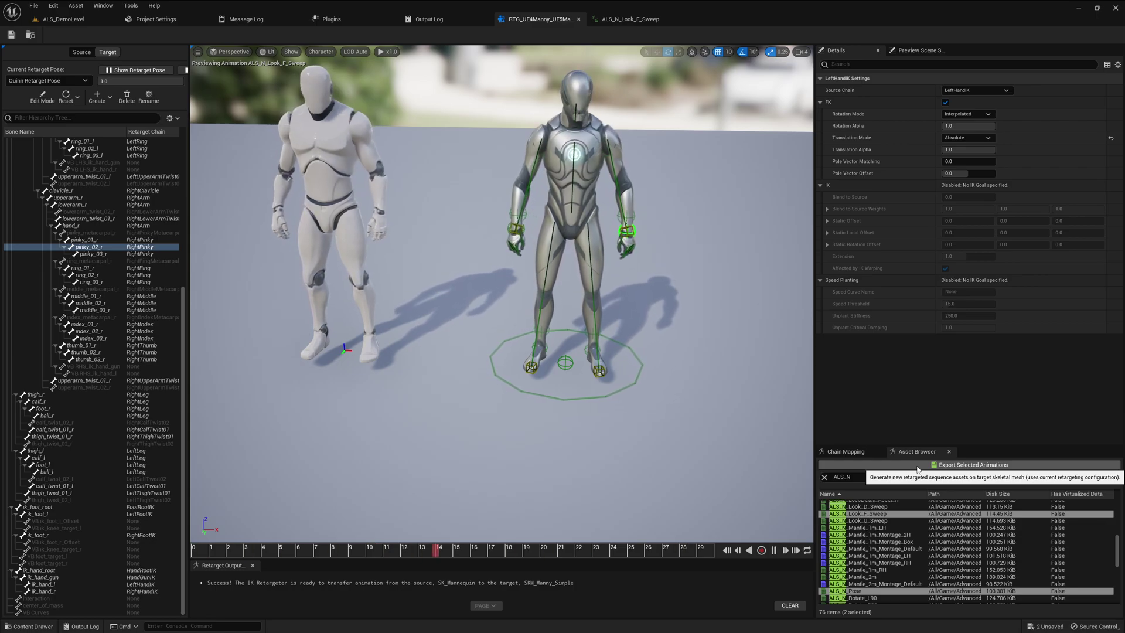
Step: Export only the ALS_N_Look_F_Sweep animation from the retargeter into the Content folder, without renaming
mouse_move(905, 521)
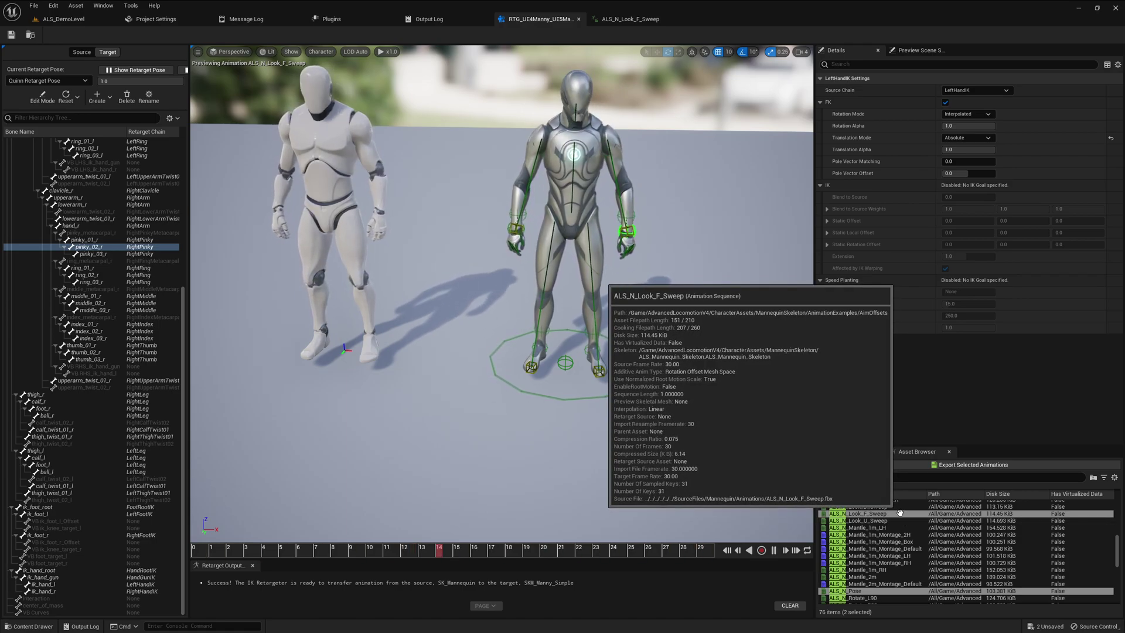
left_click(899, 513)
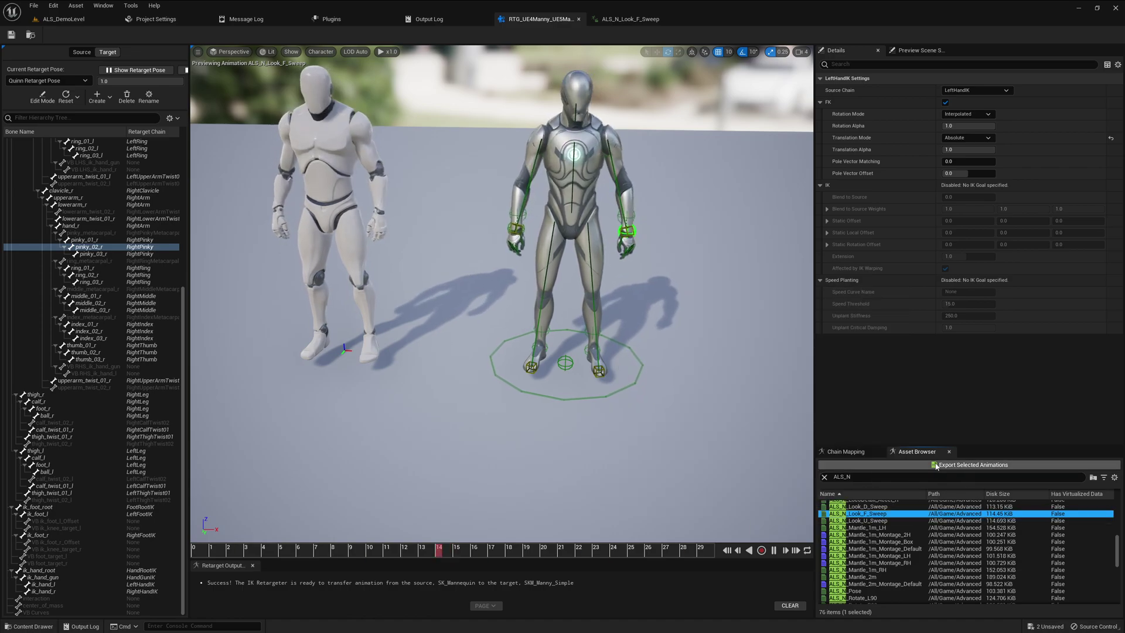
left_click(906, 466)
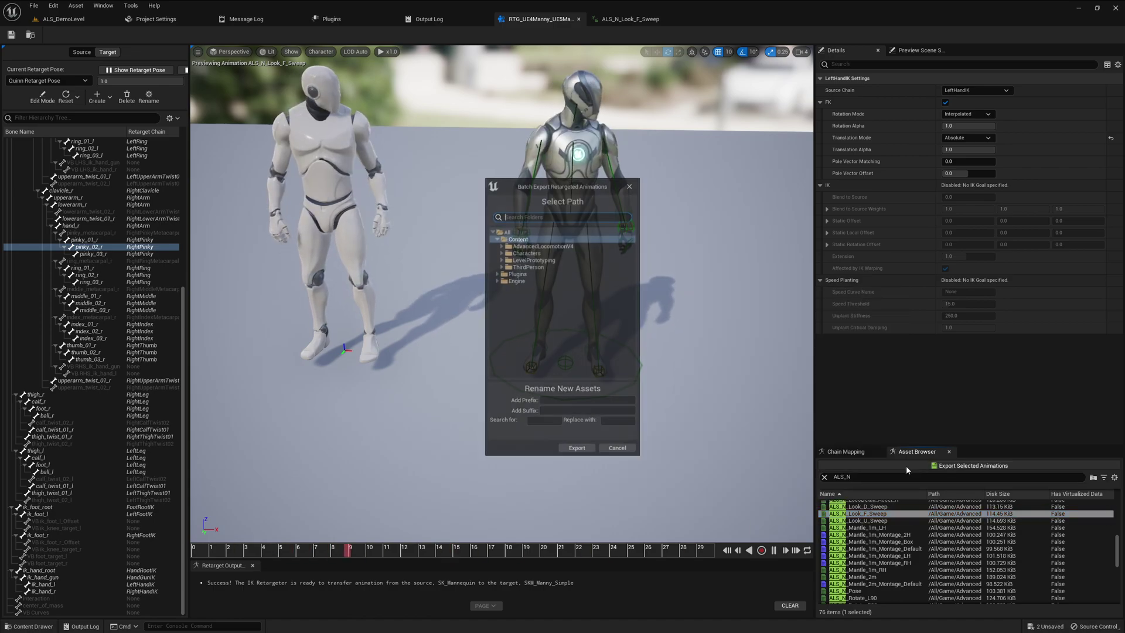
left_click(570, 450)
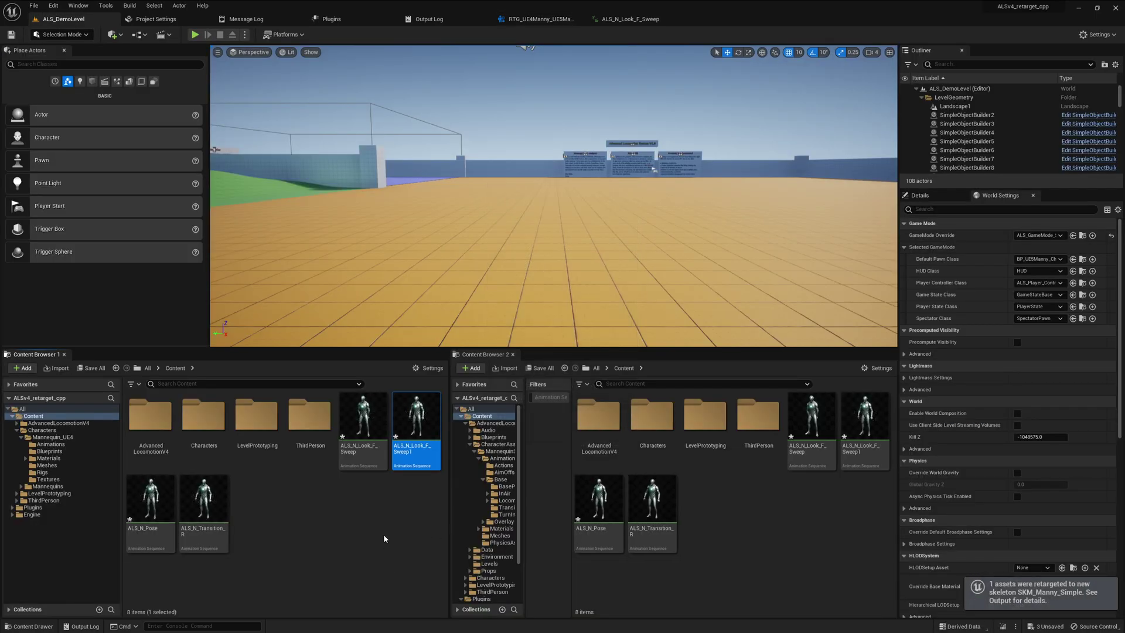
Step: Open the retargeted ALS_N_Look_F_Sweep1 animation and filter its asset details by "addit" to inspect the additive settings
mouse_move(426, 412)
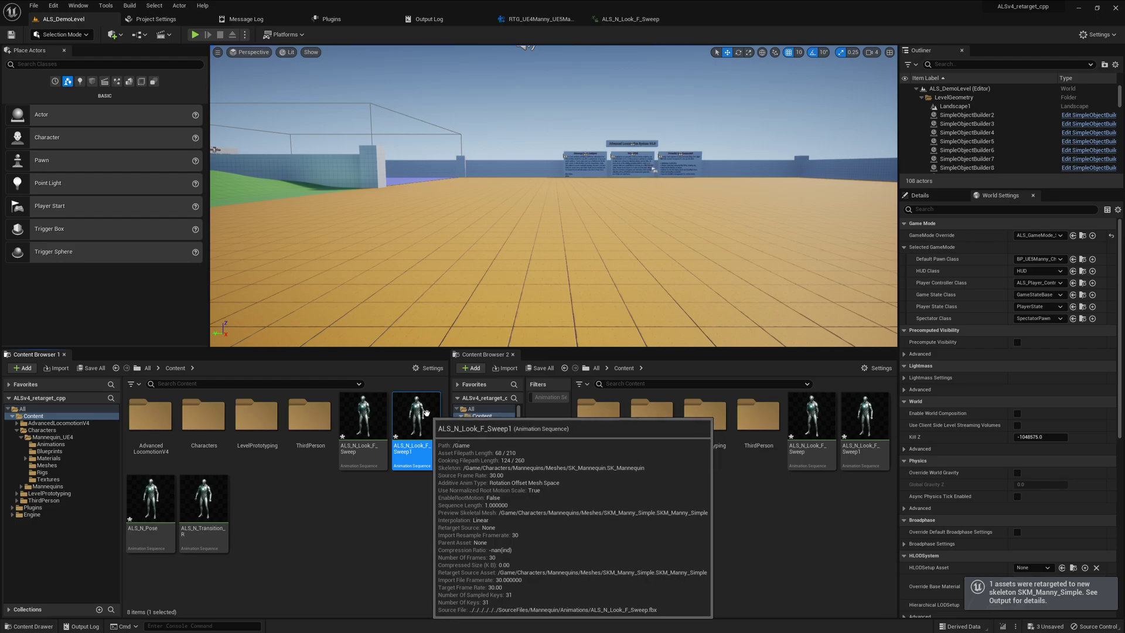
double_click(426, 413)
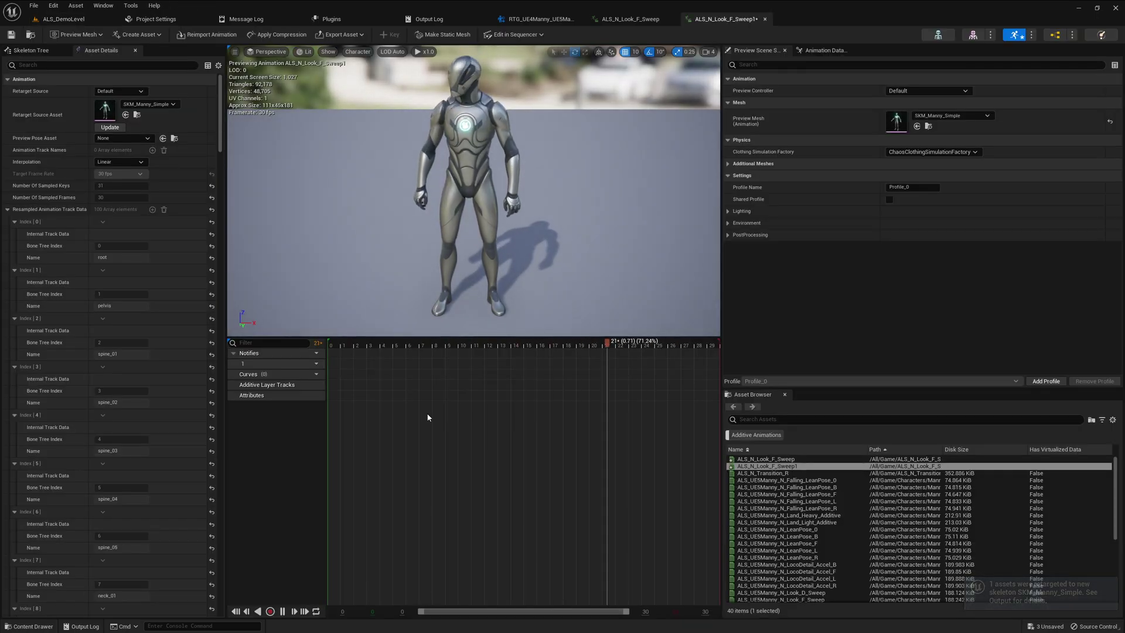
left_click(71, 65)
type("addit")
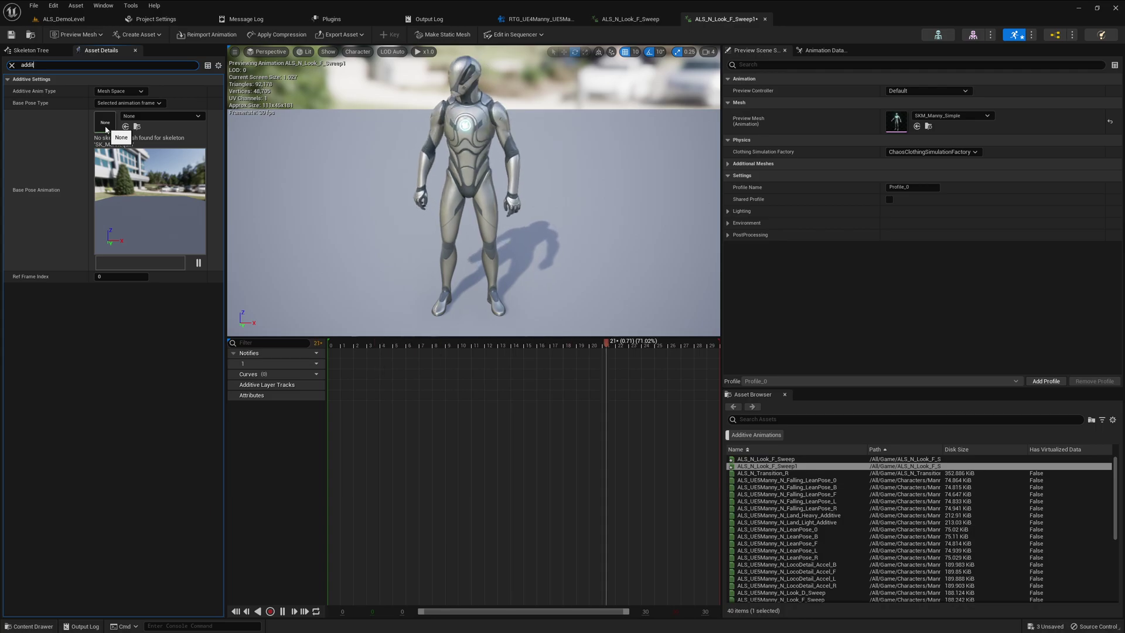
Step: Return to the retargeter and export ALS_N_Look_F_Sweep together with ALS_N_Pose into the Content folder
left_click(539, 19)
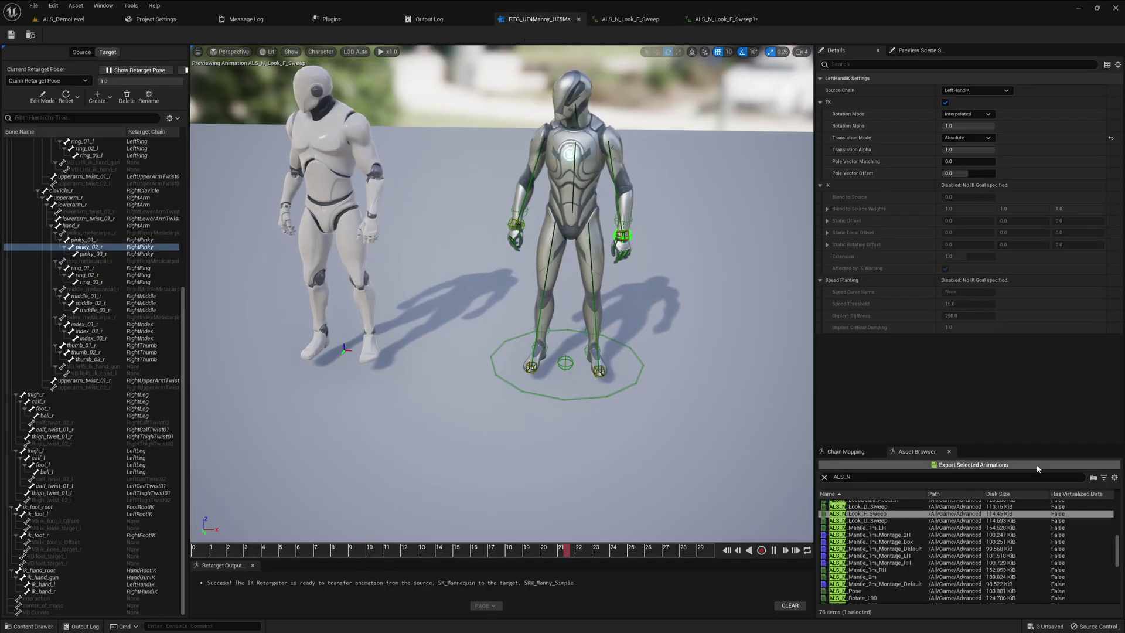
left_click(908, 591, "ctrl")
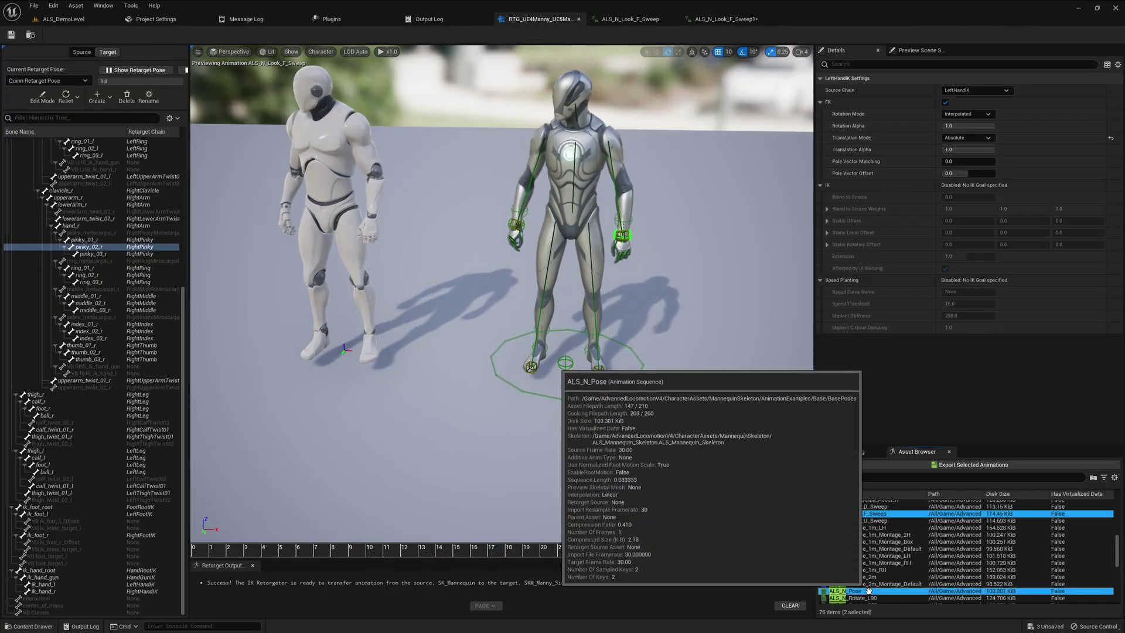
left_click(973, 464)
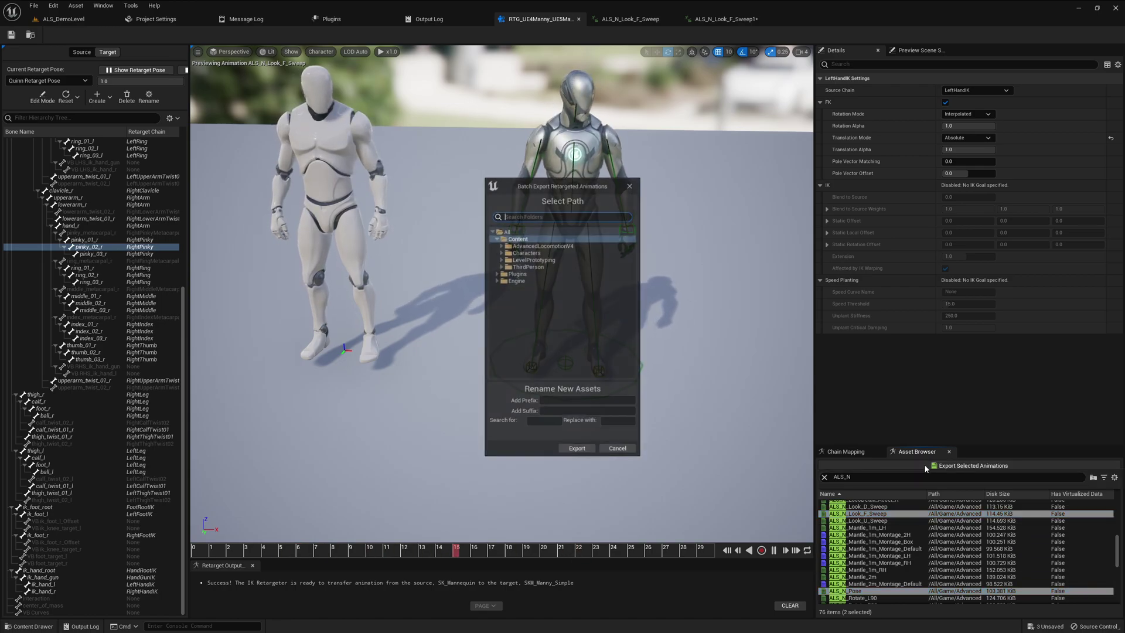
left_click(576, 450)
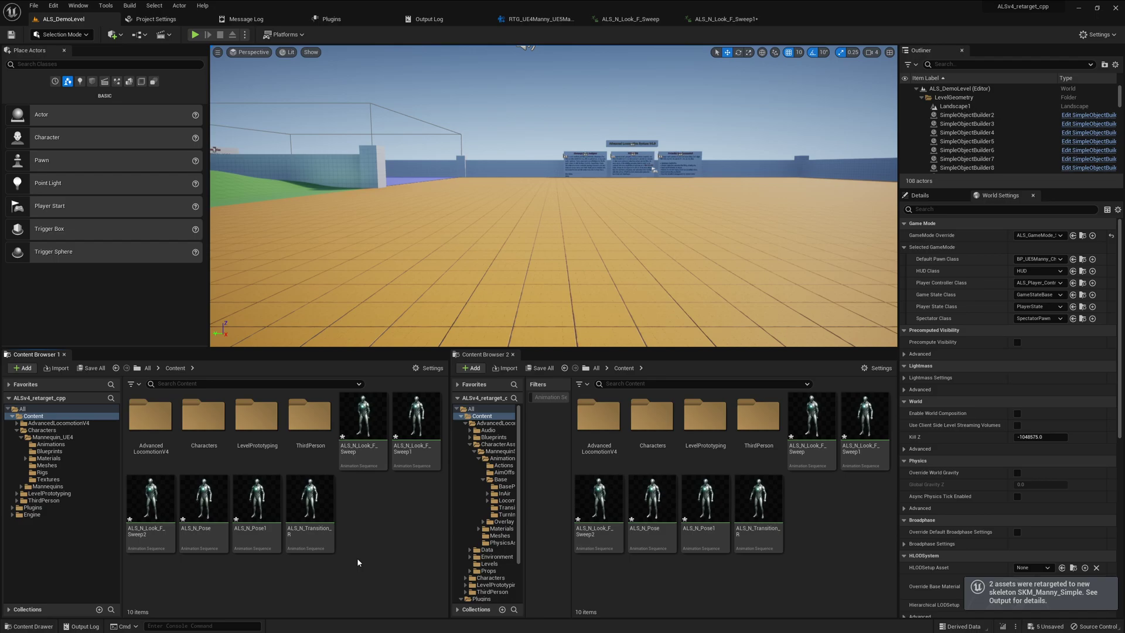
Step: Open ALS_N_Look_F_Sweep2 and switch its Additive Anim Type to Local Space and back to Mesh Space
left_click(413, 431)
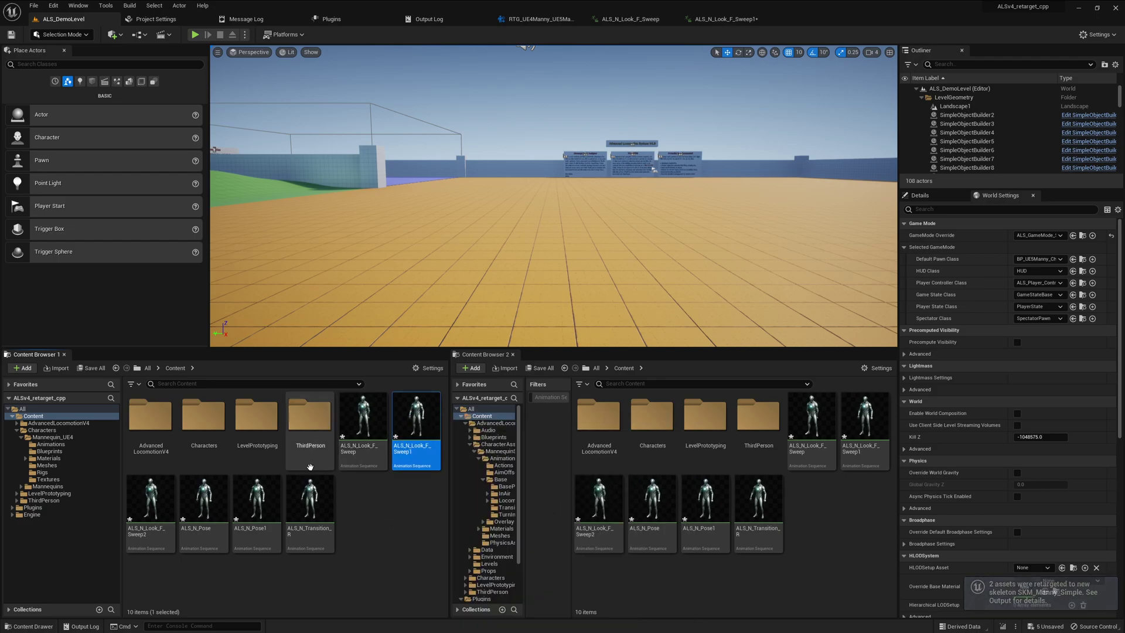
double_click(155, 503)
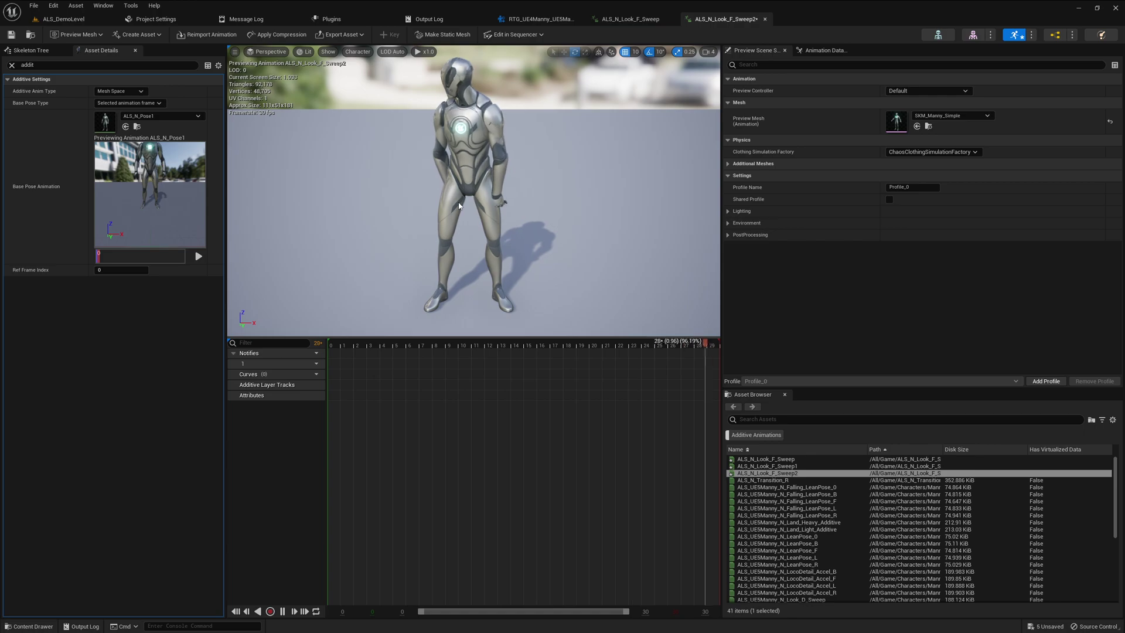
left_click(119, 92)
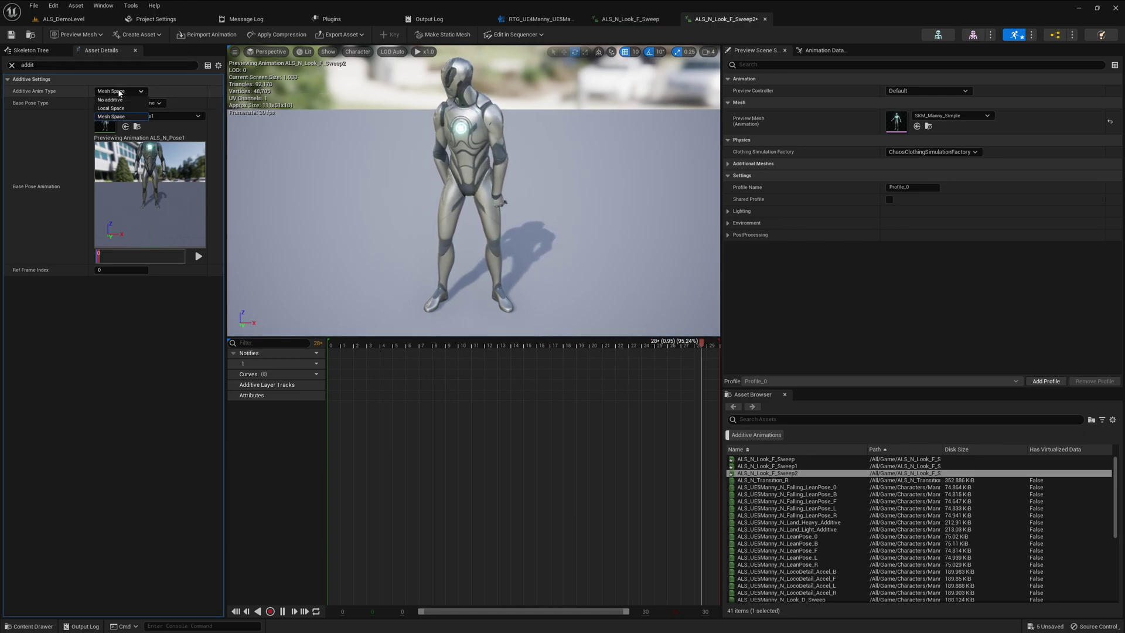
left_click(112, 107)
left_click(131, 92)
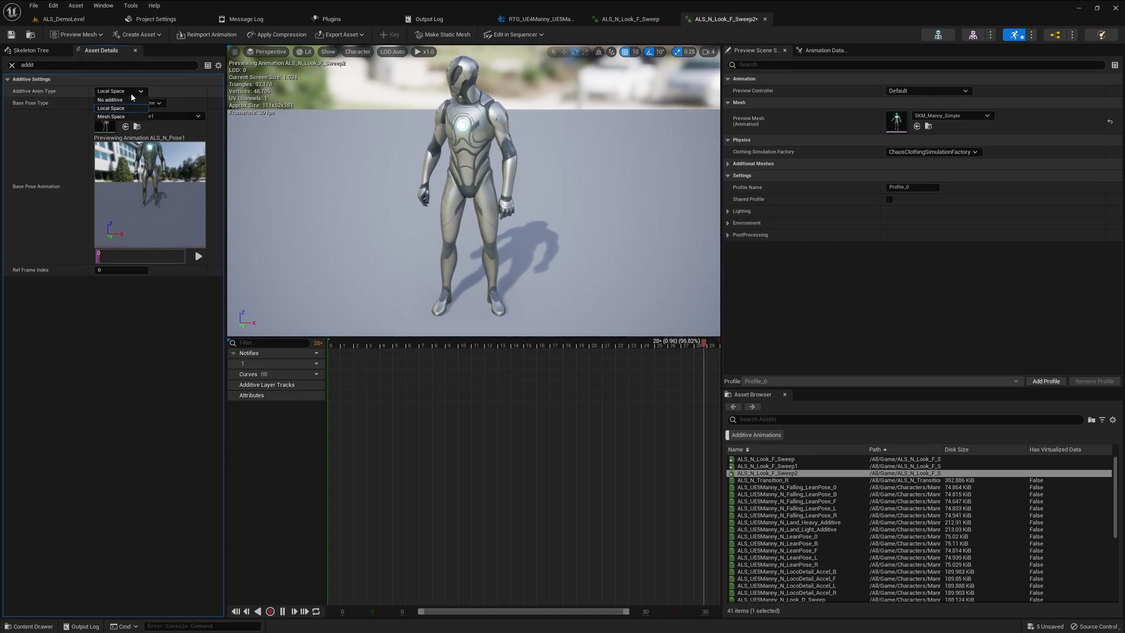
left_click(118, 116)
left_click(128, 92)
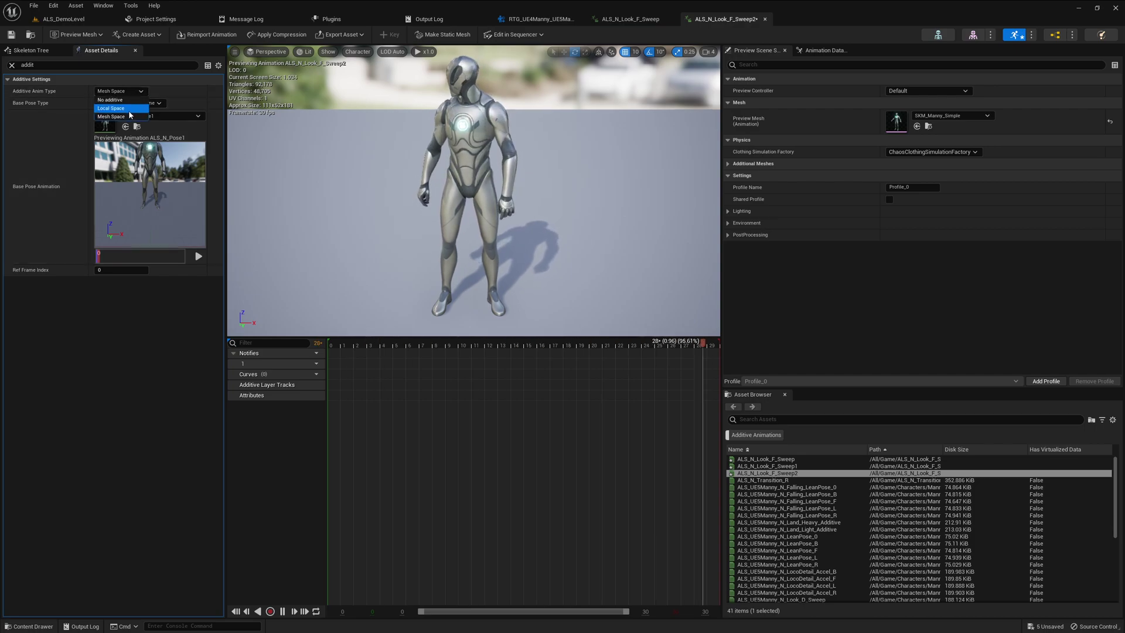
left_click(120, 116)
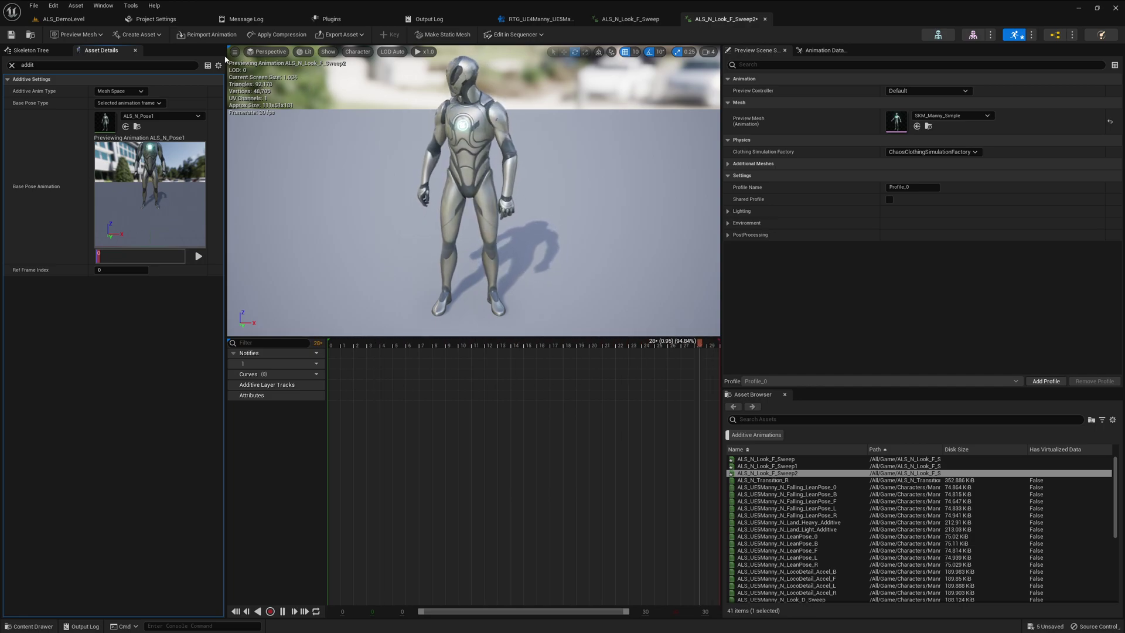
Step: Return to the demo level and copy the asset name of ALS_N_Transition_R from the Content folder
left_click(82, 24)
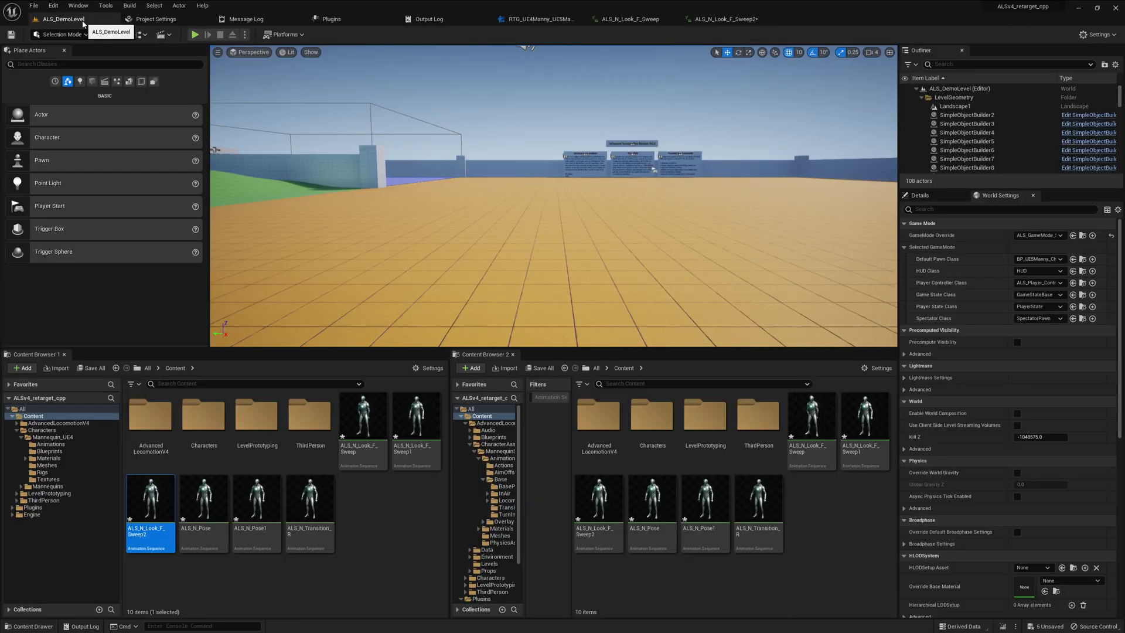
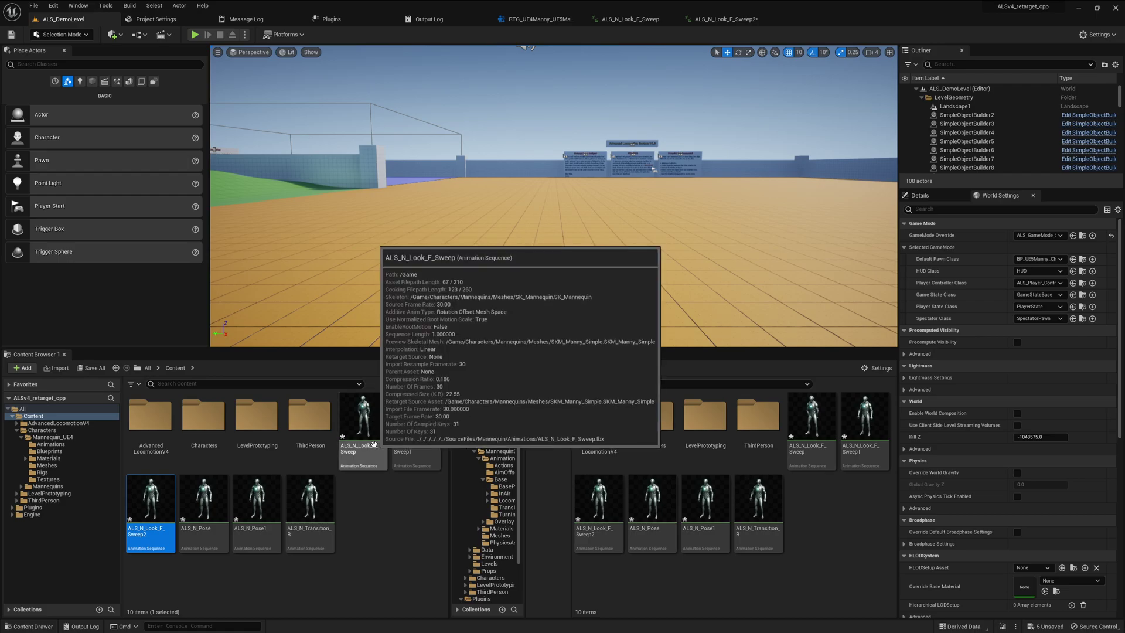
left_click(310, 499)
key("F2")
key("ctrl+c")
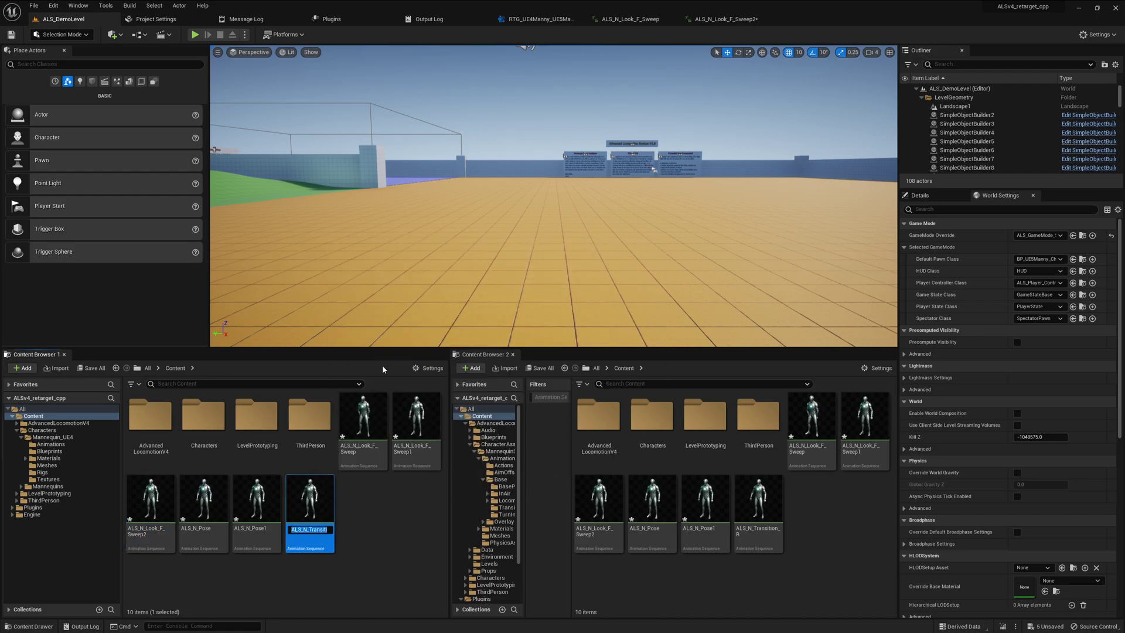
Step: Filter the retargeter's animations by ALS_N_Transition_R and export that animation into the Content folder
left_click(539, 18)
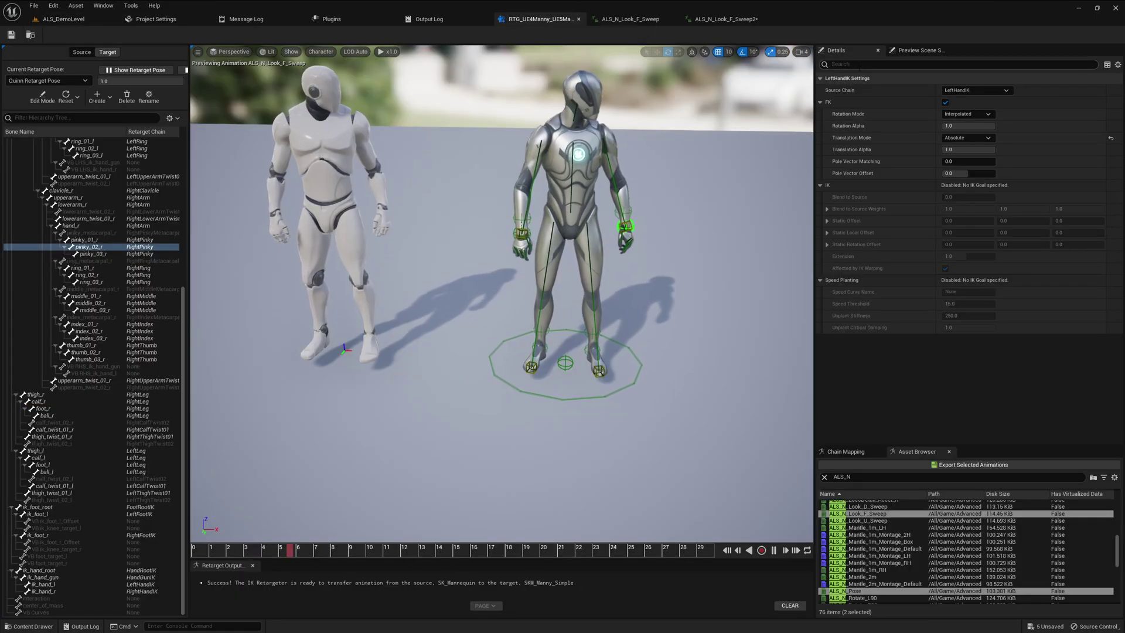
left_click_drag(853, 477, 802, 481)
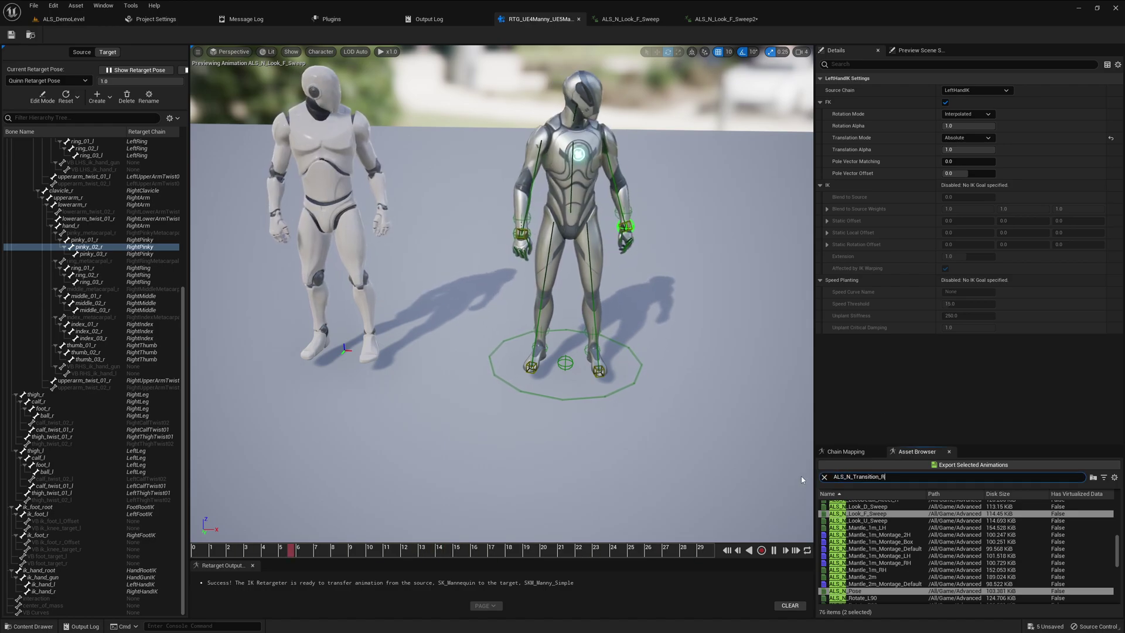
key("ctrl+v")
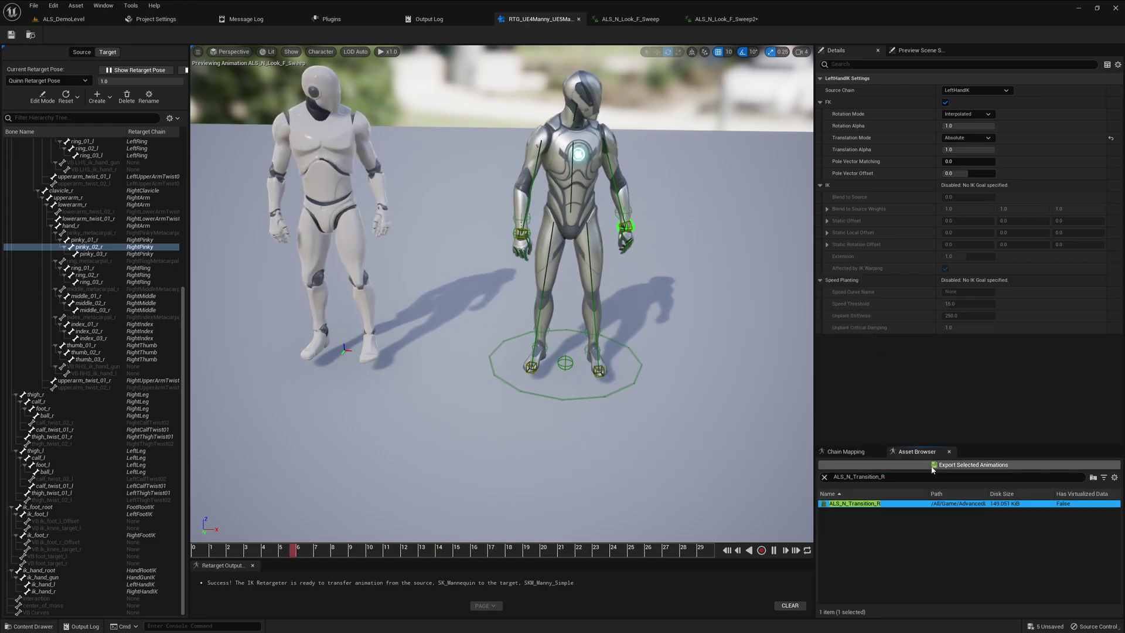
left_click(972, 465)
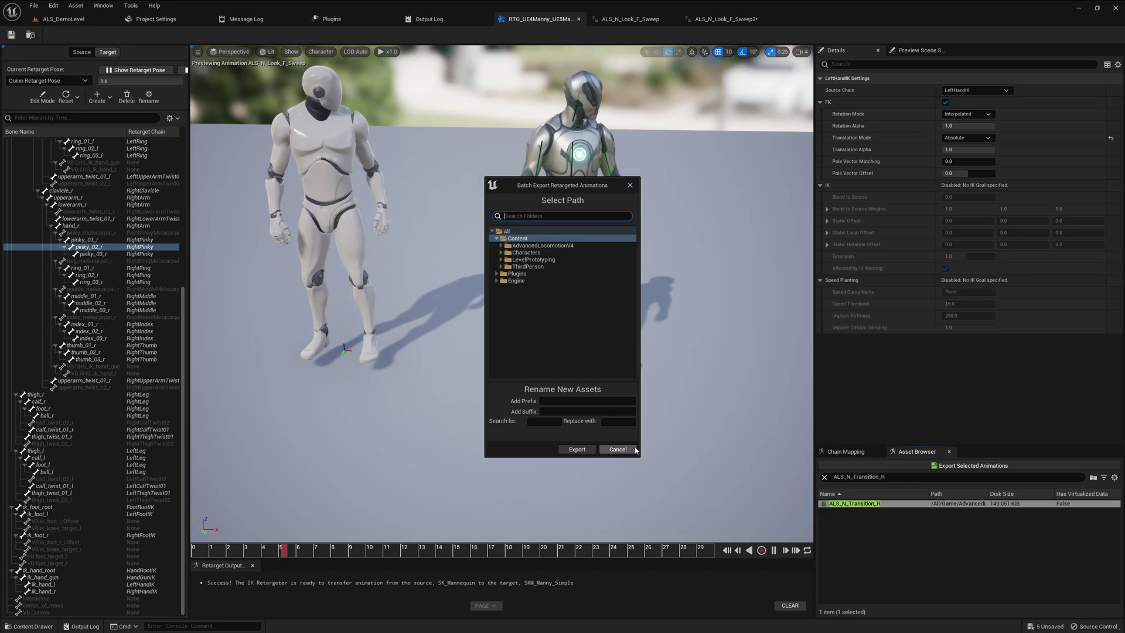
left_click(577, 449)
Step: Open the retargeted ALS_N_Transition_R1 animation and detach its editor into a window filling the left half of the screen
double_click(375, 516)
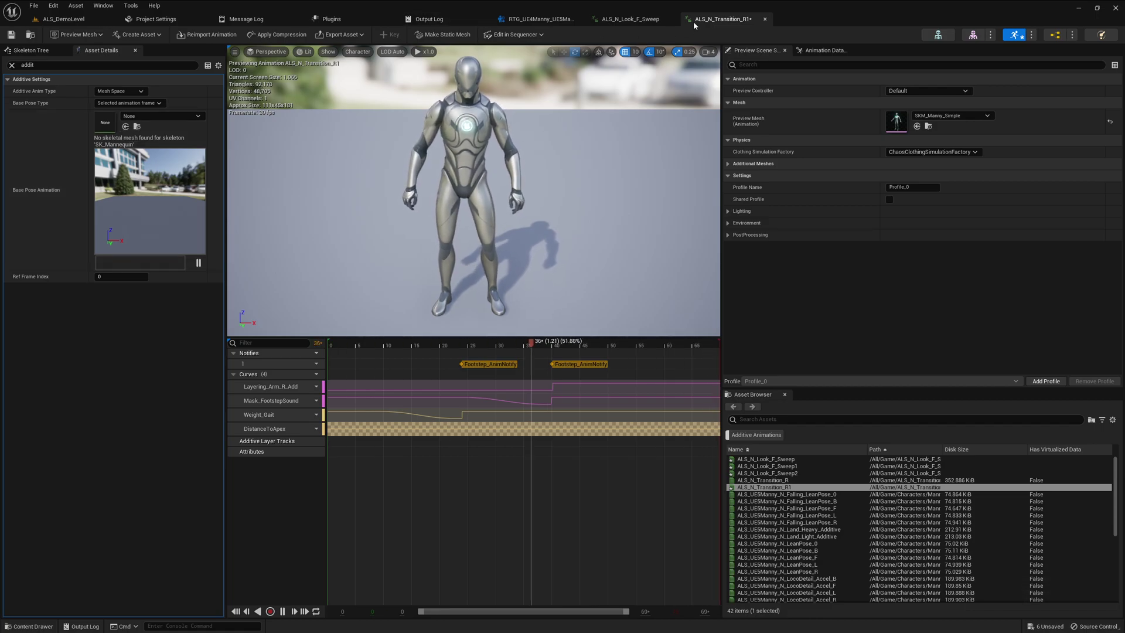
left_click_drag(692, 24, 246, 201)
key("super+Left")
left_click(683, 82)
Step: Detach the original ALS_N_Look_F_Sweep editor into a separate window filling the right half of the screen
left_click_drag(616, 23, 799, 60)
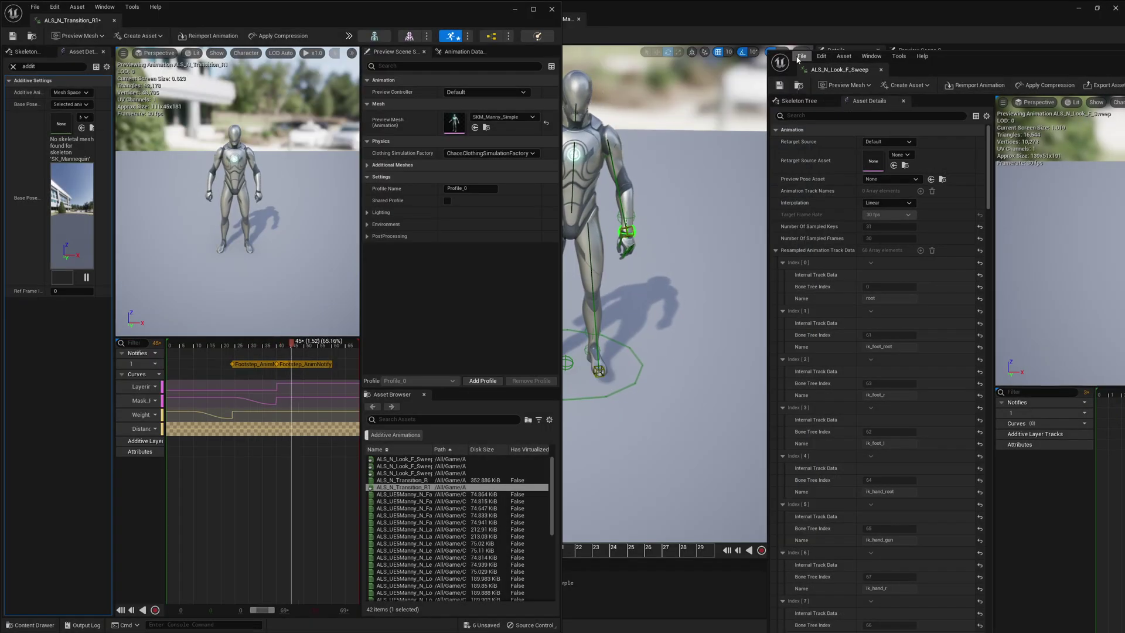
left_click(799, 59)
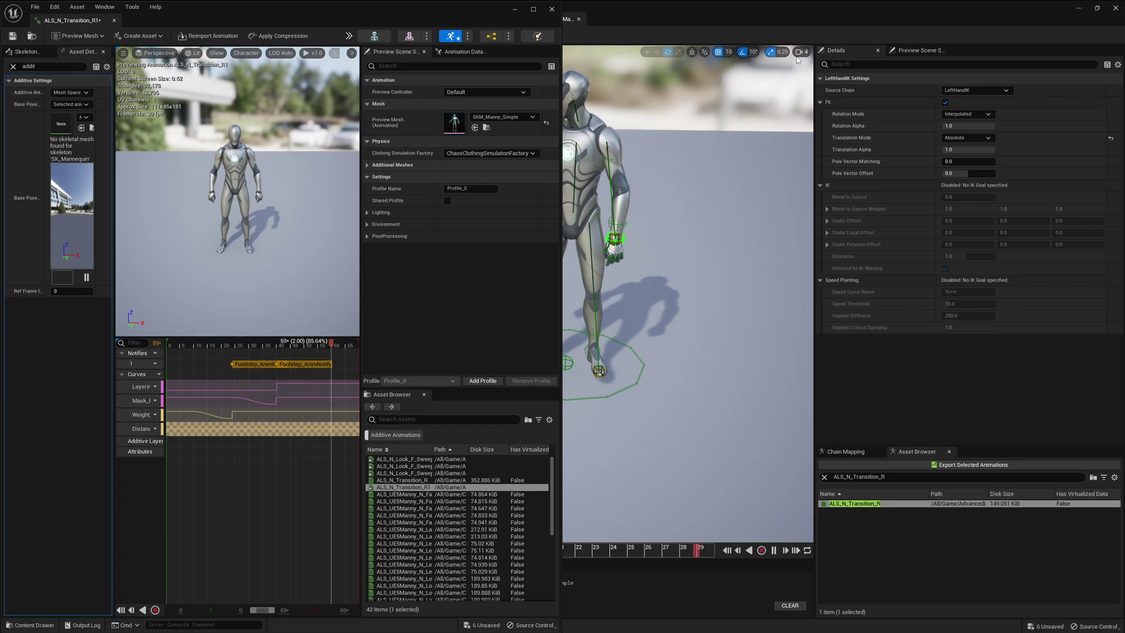
key("super+Right")
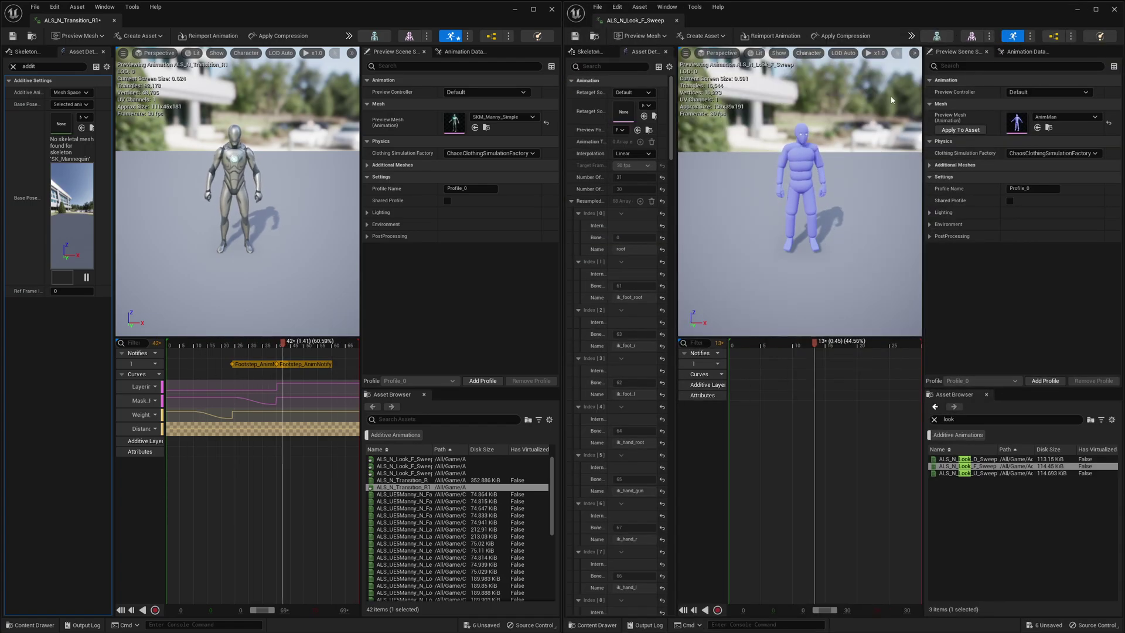
Step: Filter the original animation editor's asset list by ALS_N_Transition_R and load that animation for comparison
left_click(956, 420)
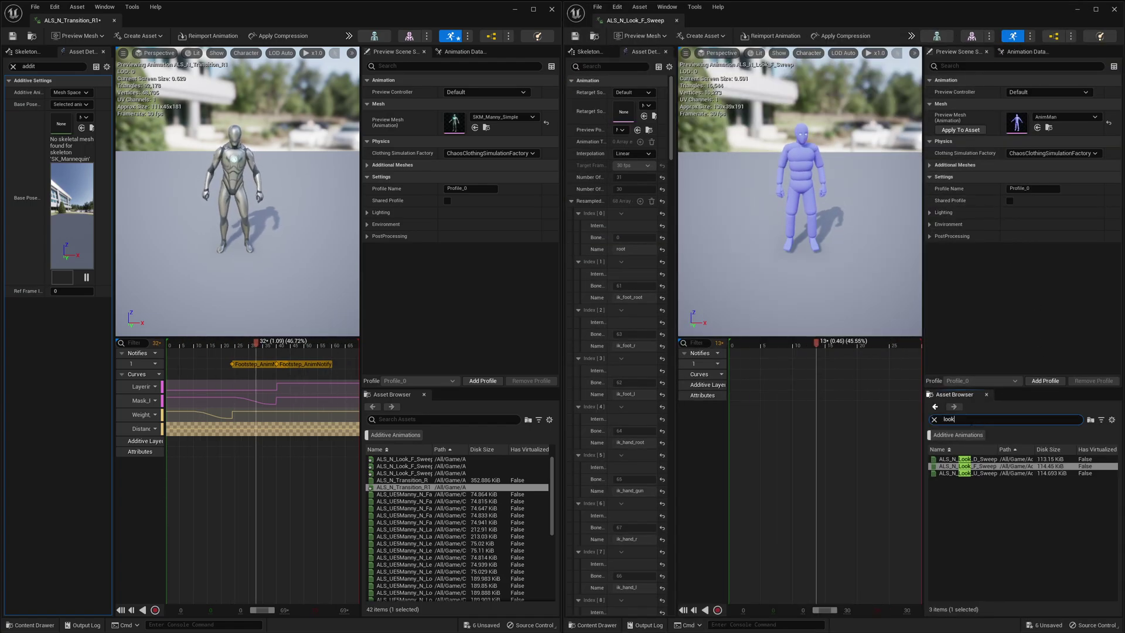
key("ctrl+a")
key("ctrl+v")
left_click(964, 459)
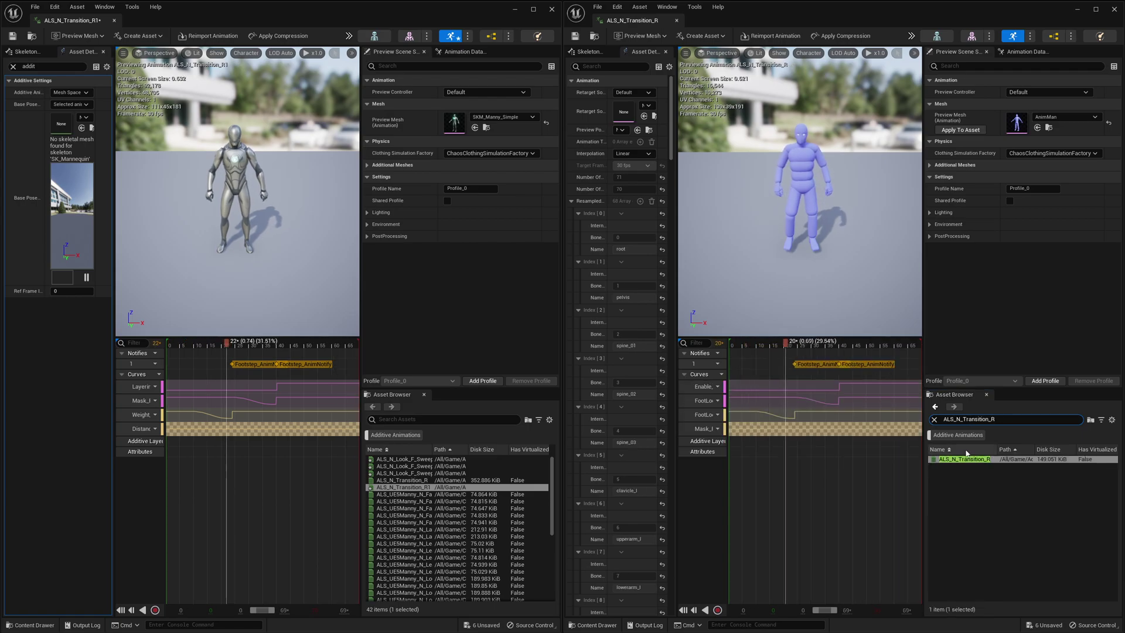
mouse_move(962, 458)
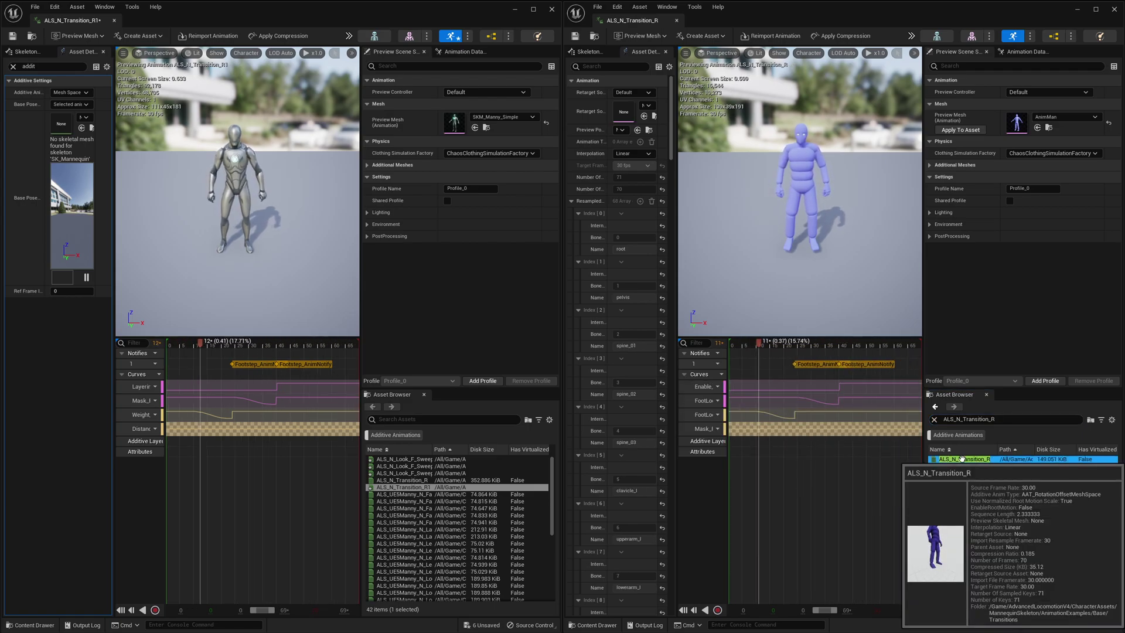
Step: Widen the timeline track names and the preview viewports in both animation editors
left_click(328, 216)
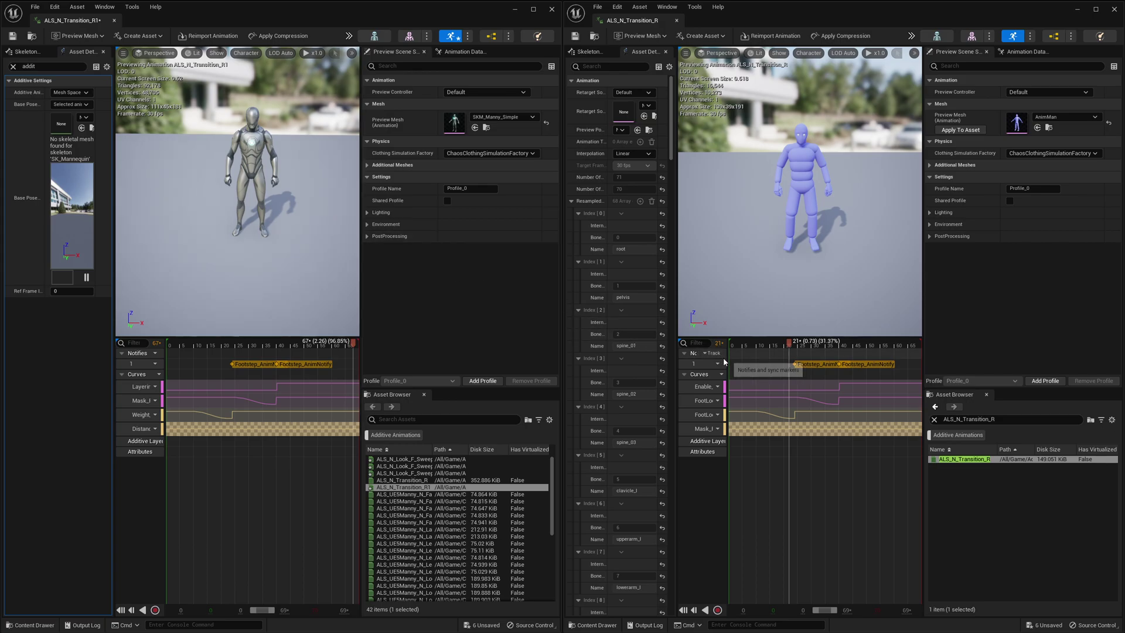
left_click_drag(727, 361, 773, 361)
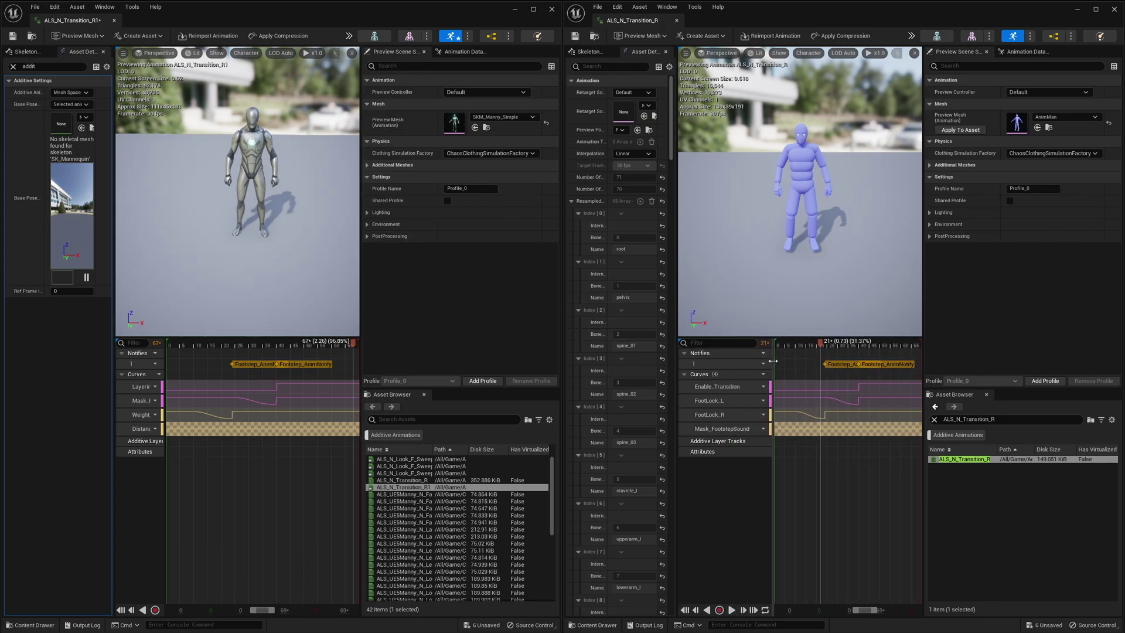
left_click_drag(164, 361, 218, 360)
left_click_drag(362, 288, 459, 289)
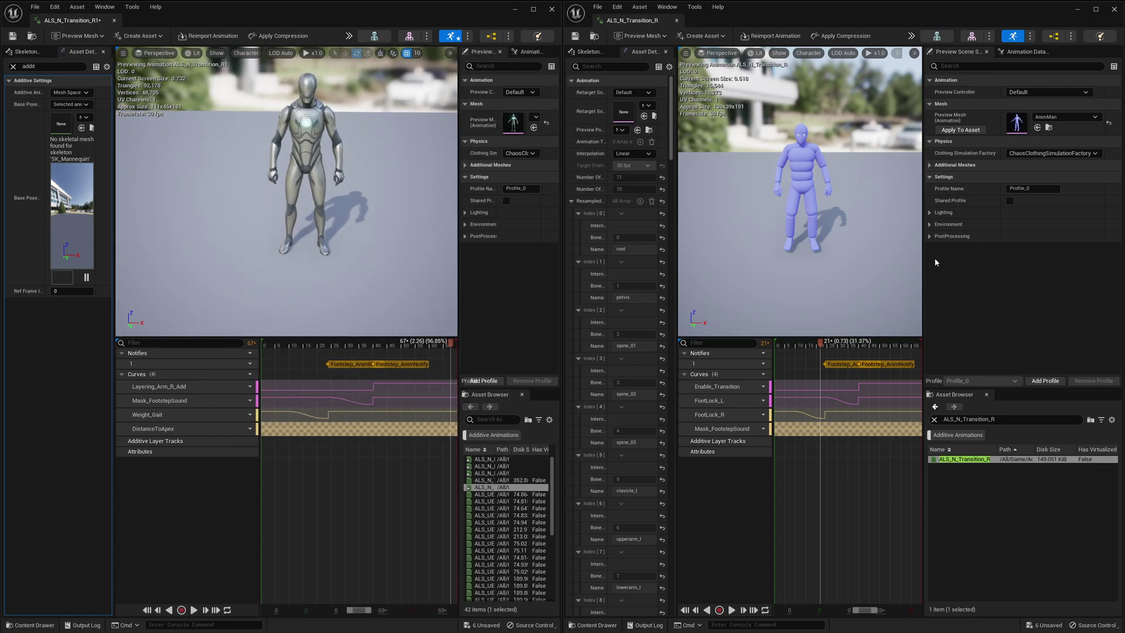
left_click_drag(925, 262, 1003, 264)
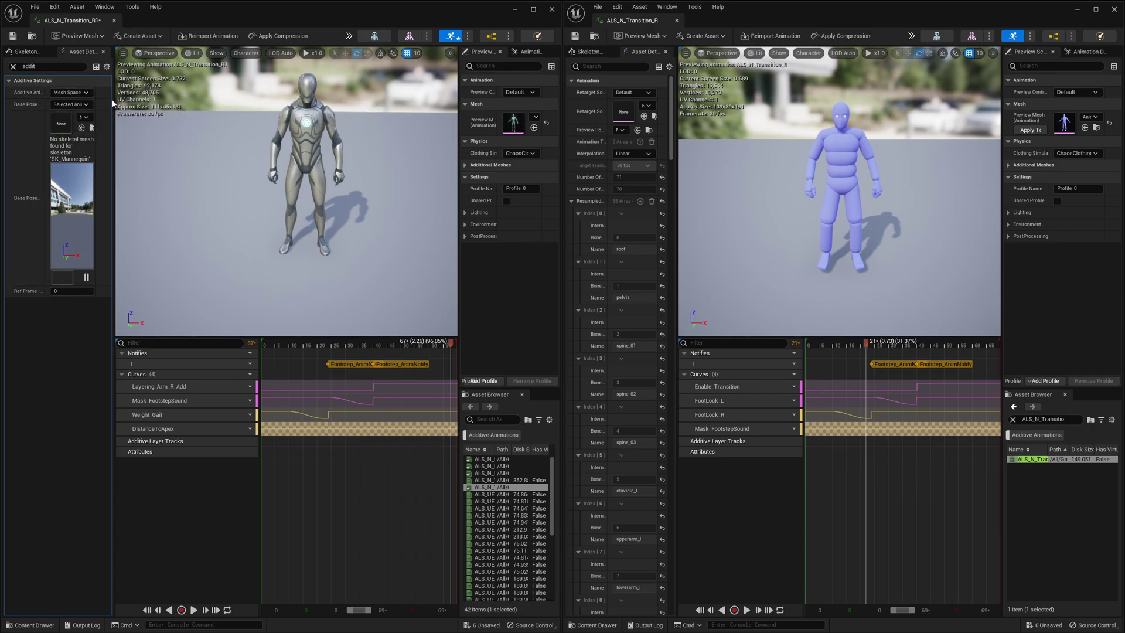
Step: Widen the asset details of ALS_N_Transition_R1, switch its Additive Anim Type to Local Space and return it to Mesh Space
left_click_drag(113, 101, 213, 112)
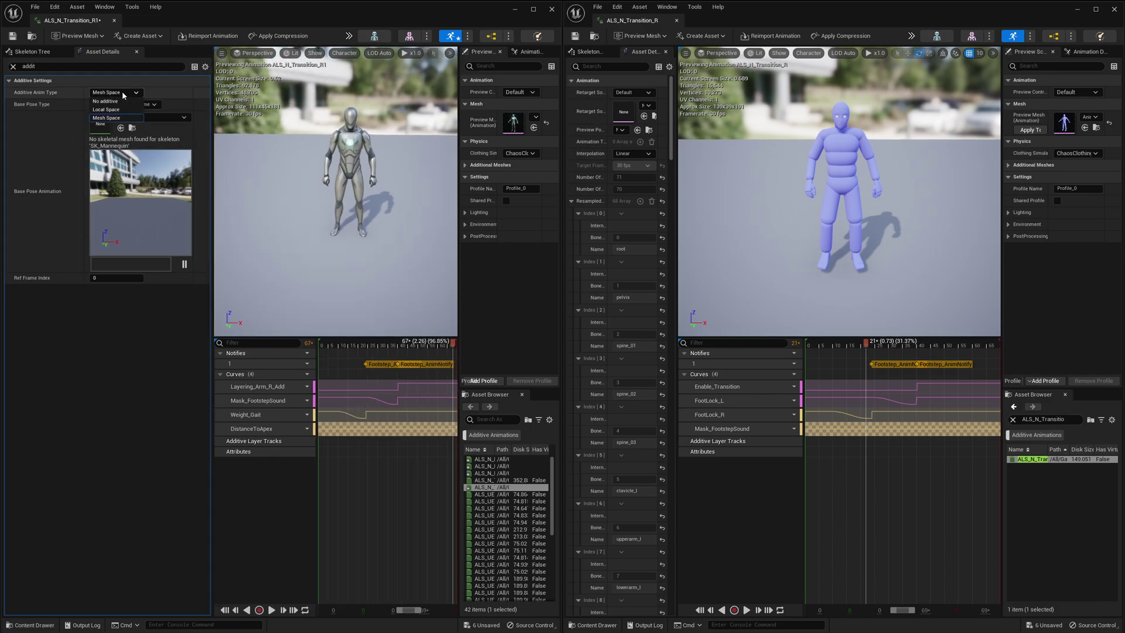
left_click(106, 110)
left_click(114, 92)
left_click(115, 118)
Step: Clear the asset details filter of ALS_N_Transition_R1 and look through its full list of properties
left_click(13, 66)
scroll(36, 385, "down", 2)
scroll(37, 385, "down", 15)
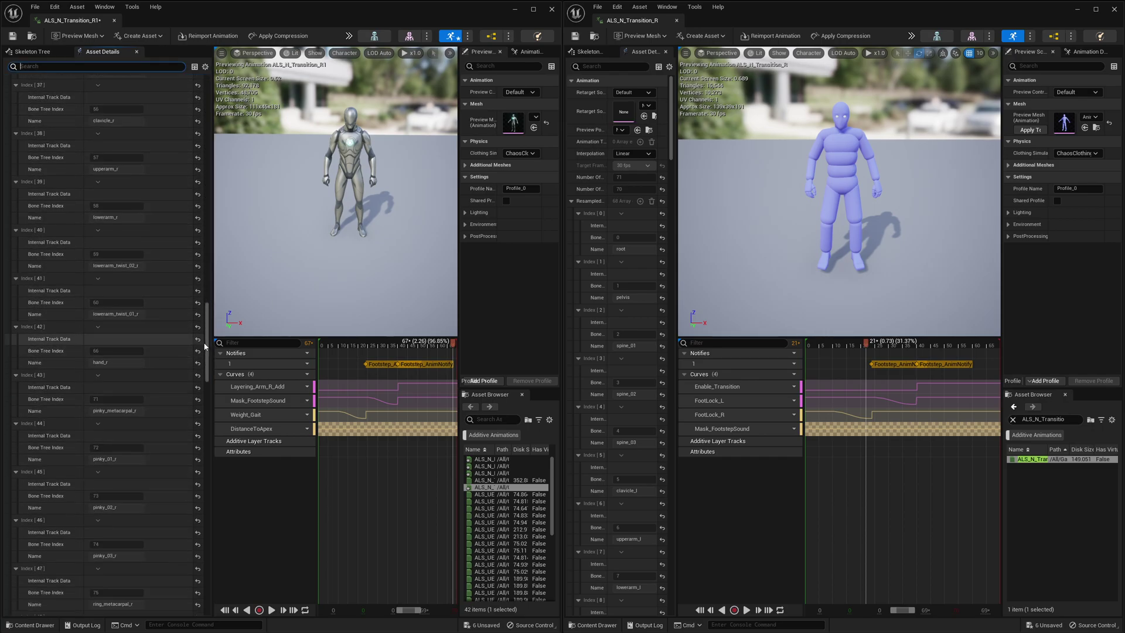
scroll(205, 346, "down", 20)
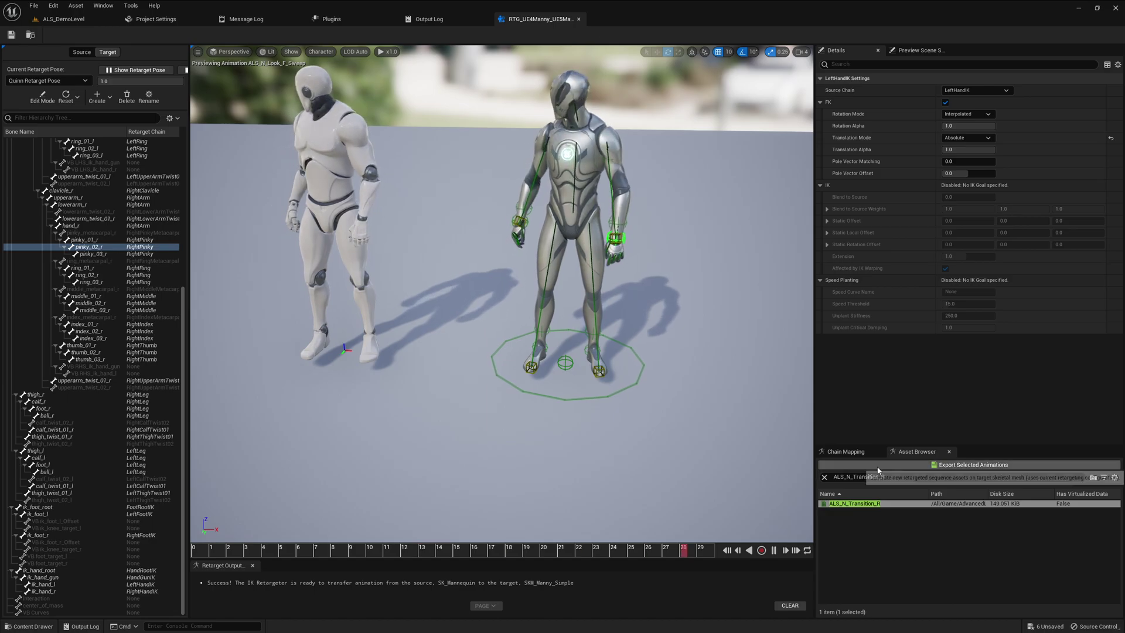
Step: Return to ALS_DemoLevel and browse to the AdvancedLocomotionV4/CharacterAssets/MannequinSkeleton folder
left_click(67, 19)
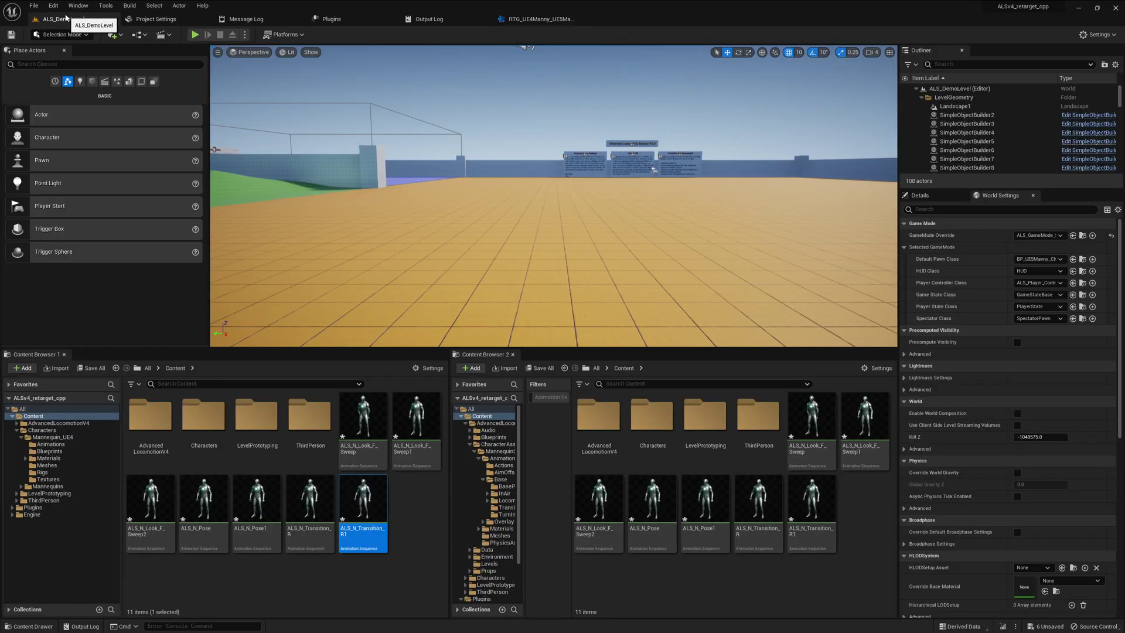
left_click(83, 422)
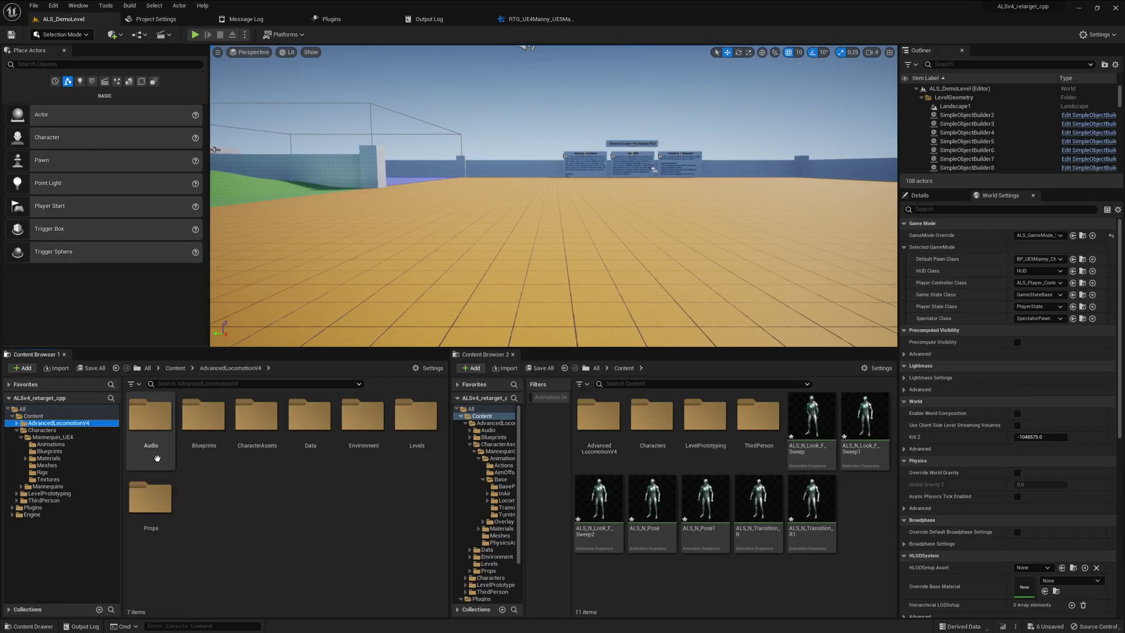
left_click(264, 432)
double_click(264, 432)
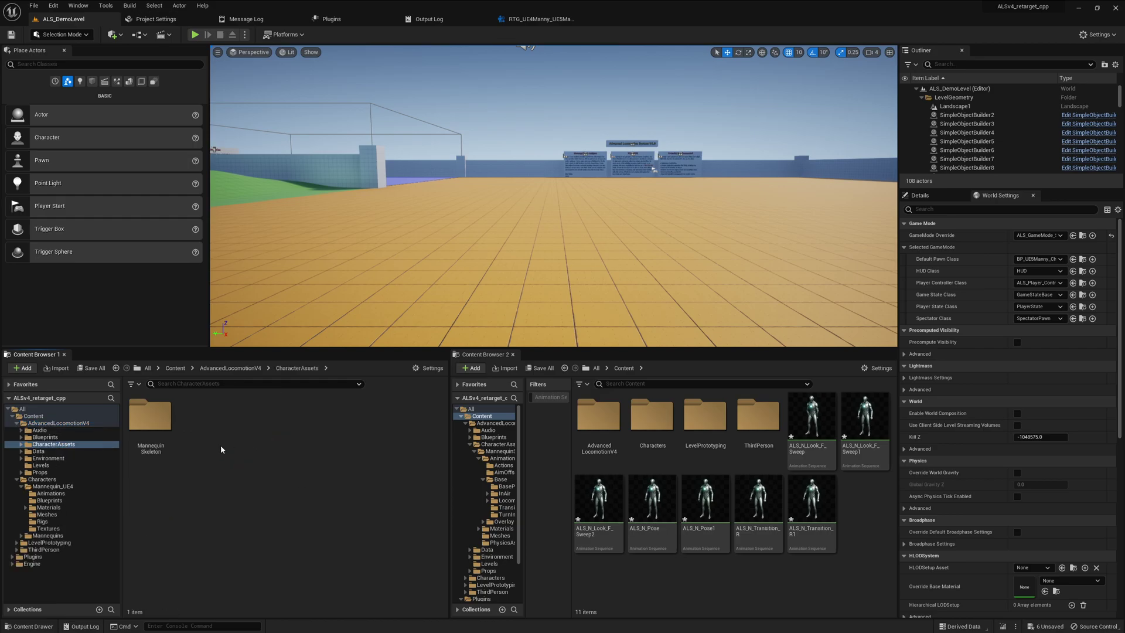
double_click(150, 418)
Step: Start duplicating and retargeting the ALS_AnimBP animation blueprint with RTG_UE4Manny_UE5Manny as the IK Retargeter
left_click(363, 425)
right_click(363, 425)
mouse_move(418, 221)
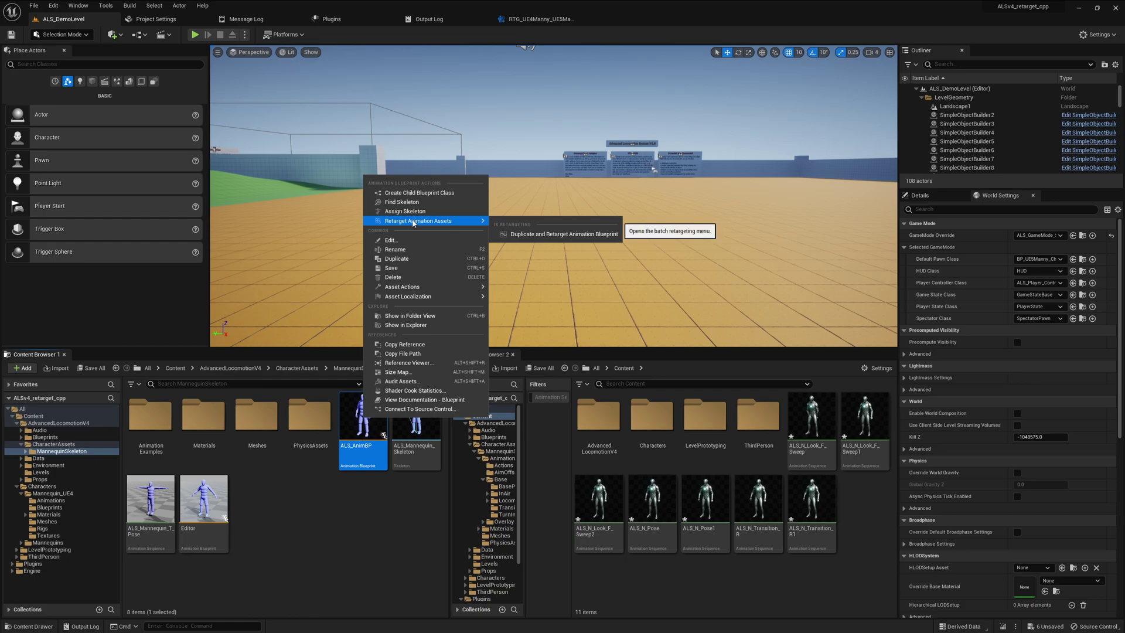
left_click(528, 232)
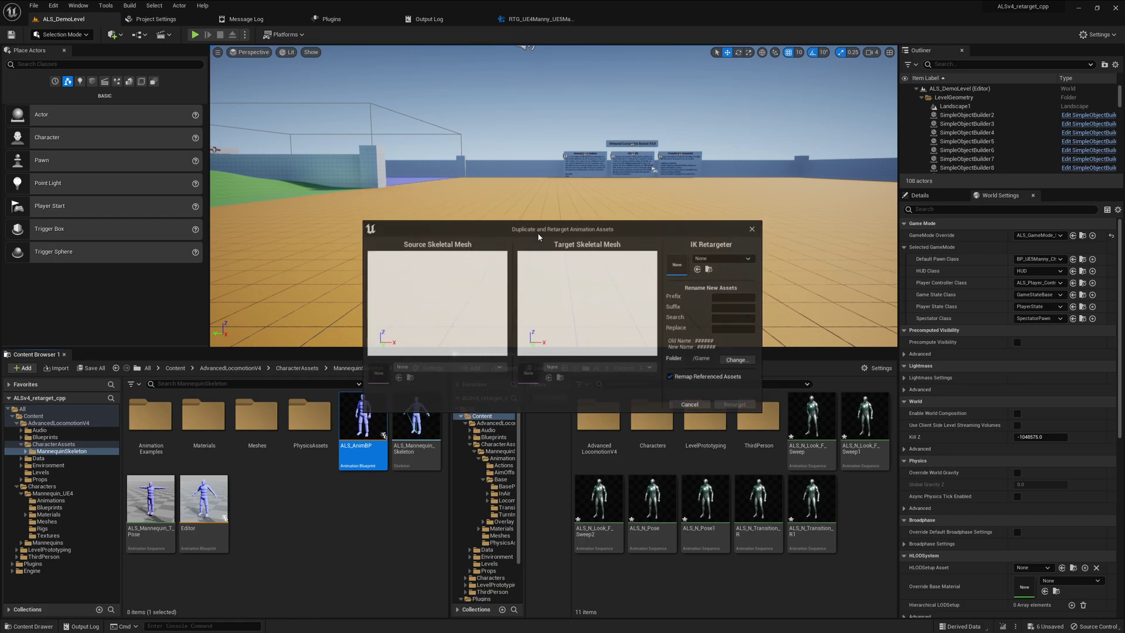
left_click(724, 258)
left_click(757, 384)
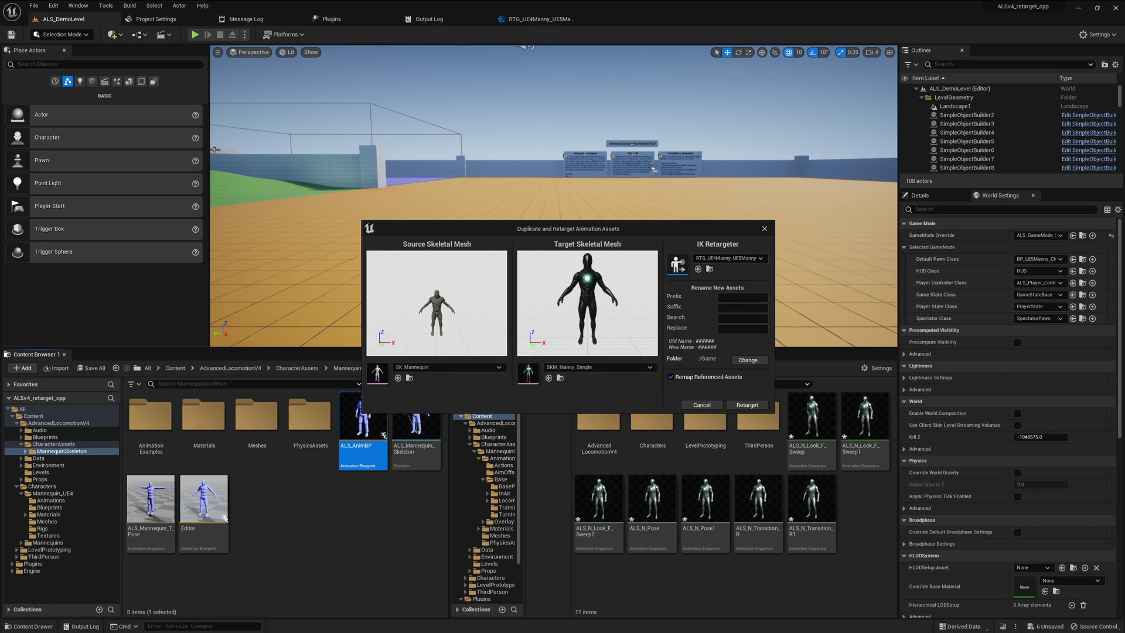
Step: Create a Test folder under Content as the export path and retarget the animation blueprint into it
left_click(750, 360)
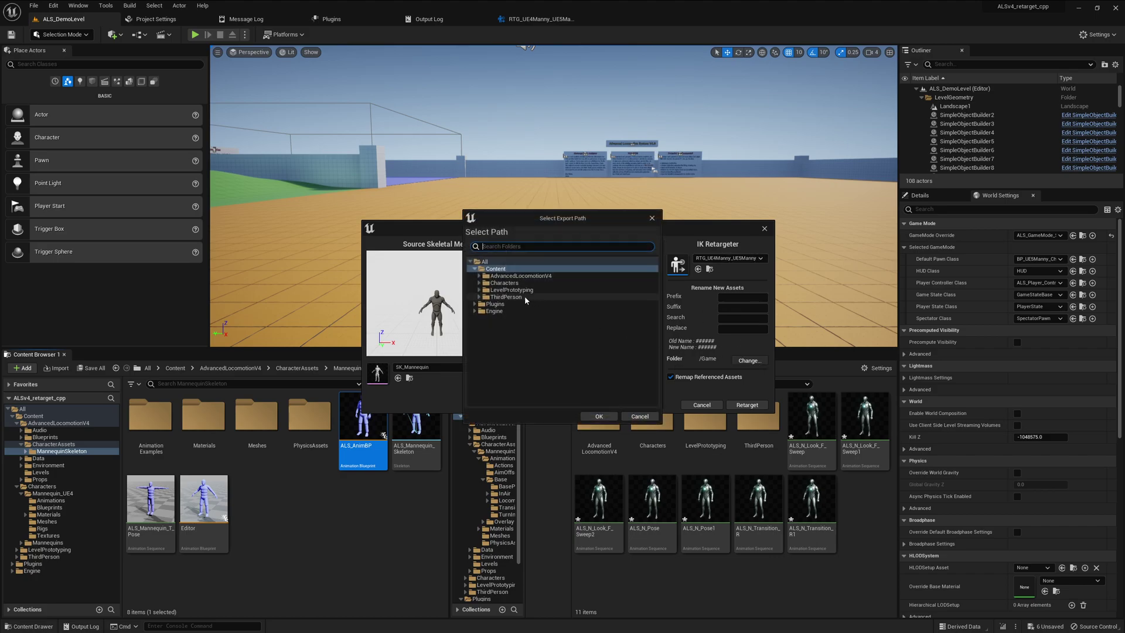
right_click(496, 269)
left_click(502, 276)
type("Test")
key("Return")
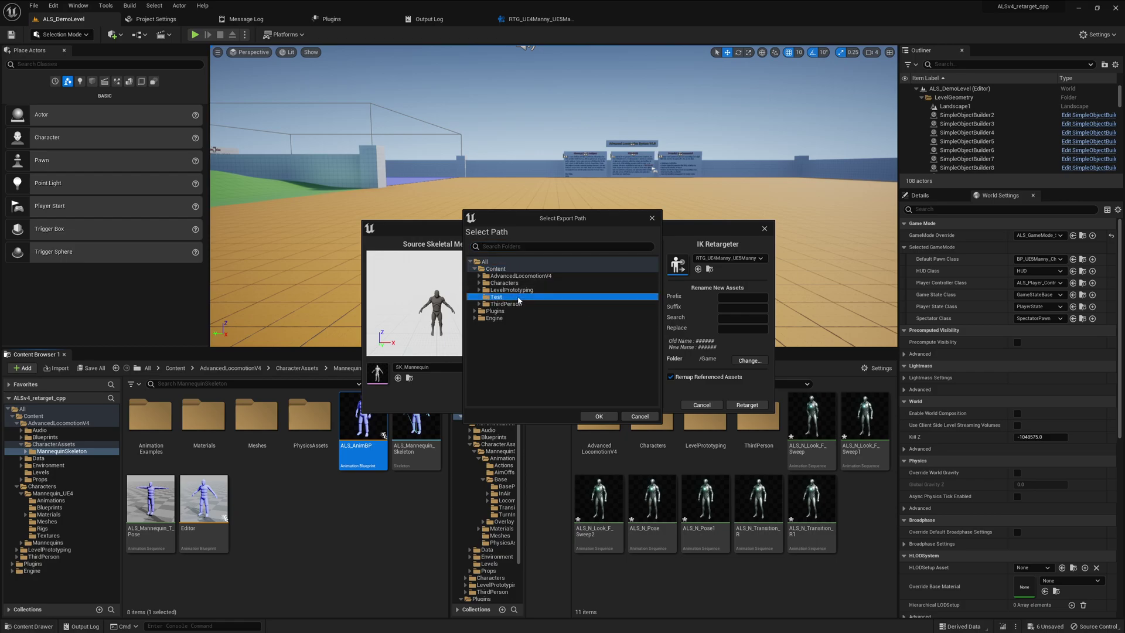
left_click(599, 416)
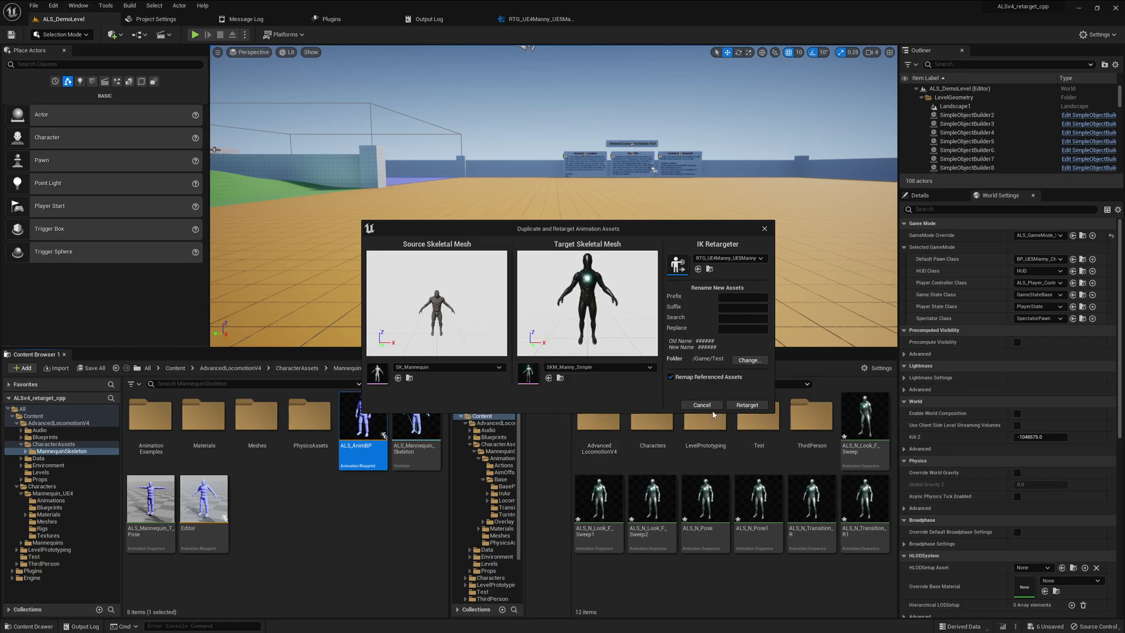
left_click(747, 405)
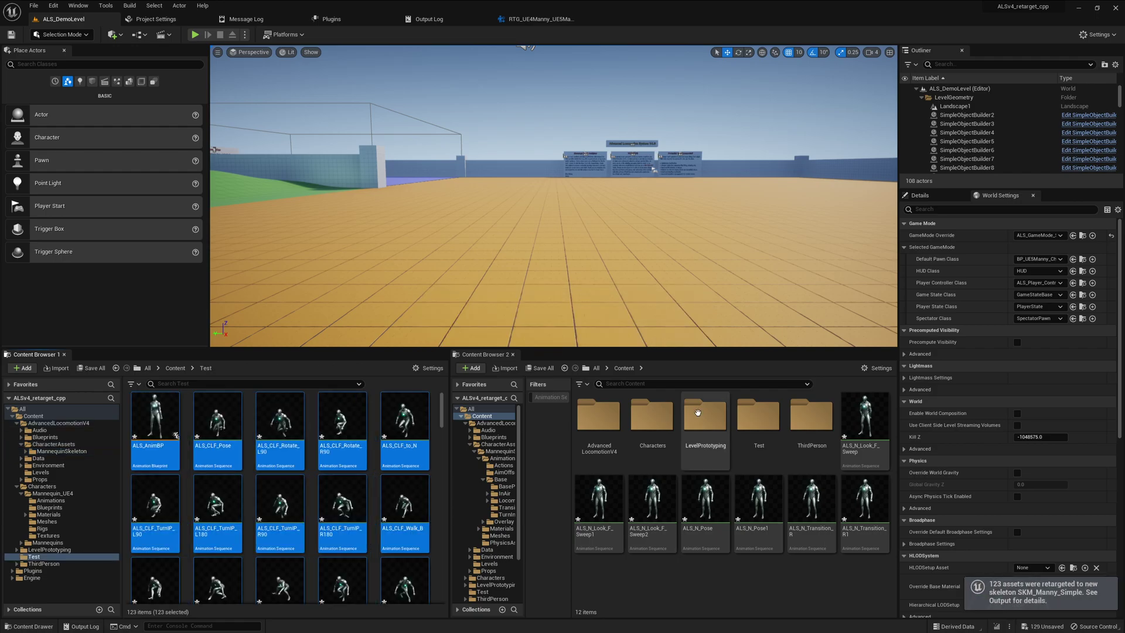
Step: Open the retargeted ALS_AnimBP from the Test folder, inspect its Event Graph and close it
double_click(168, 420)
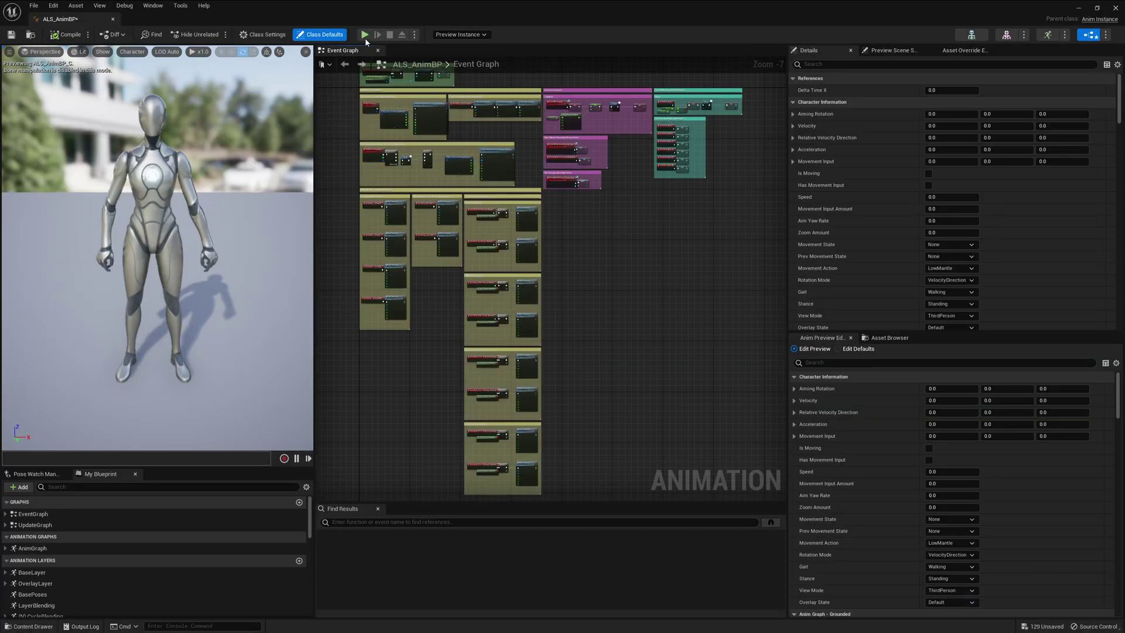
middle_click(71, 23)
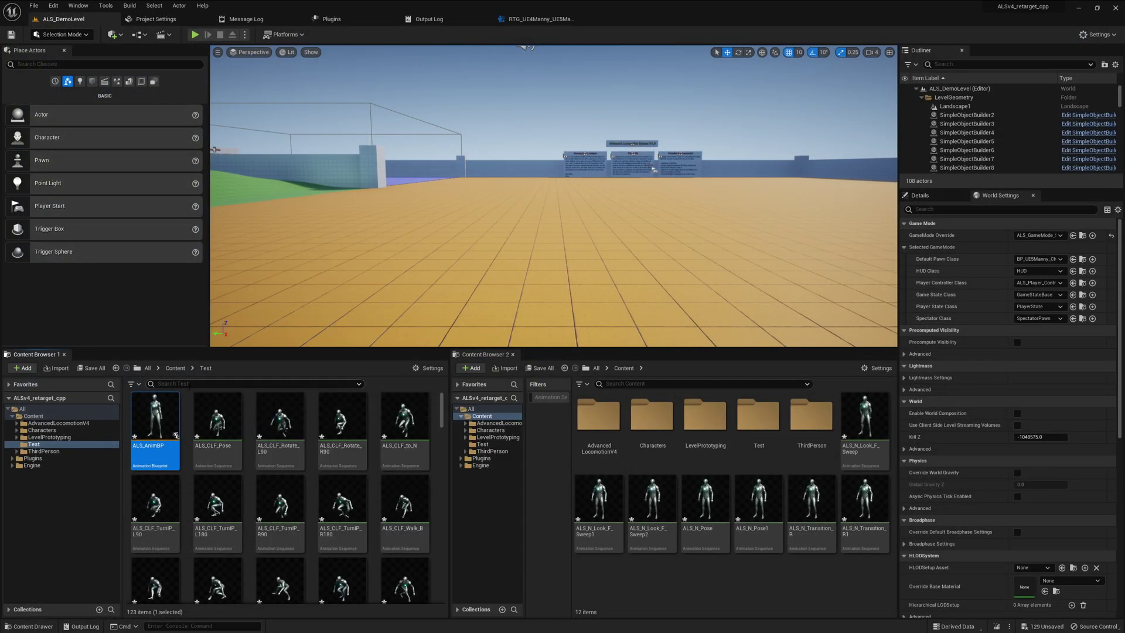
Step: Filter the Test folder by ALS_N_Transition_R and examine that animation's additive settings and base pose animation
type("ALS_N_Transition_R")
left_click(170, 420)
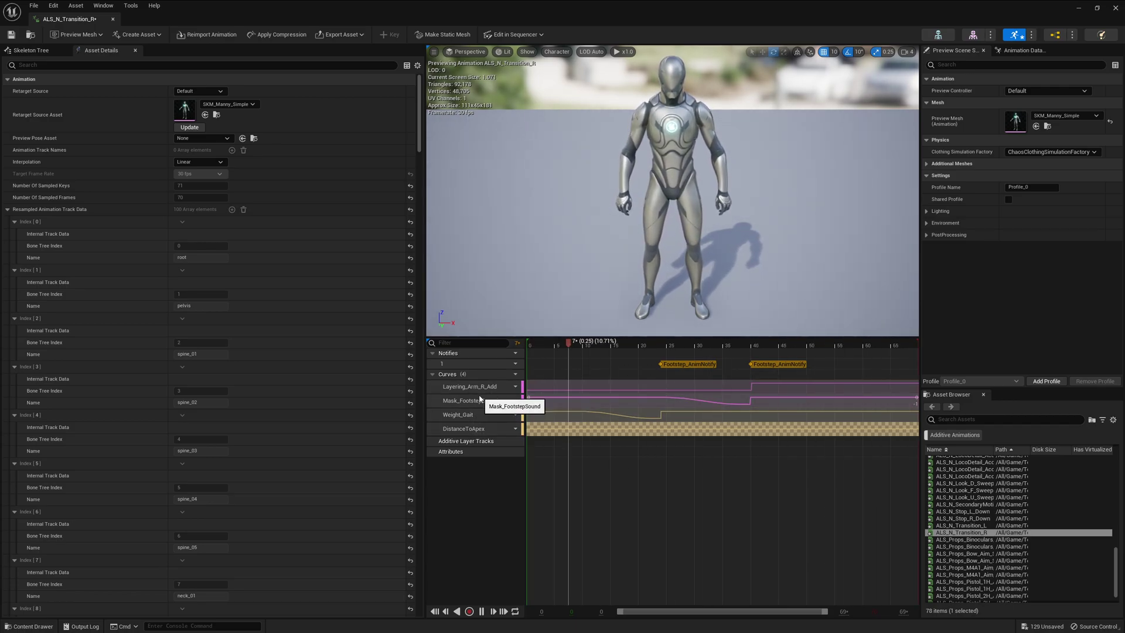
middle_click(59, 23)
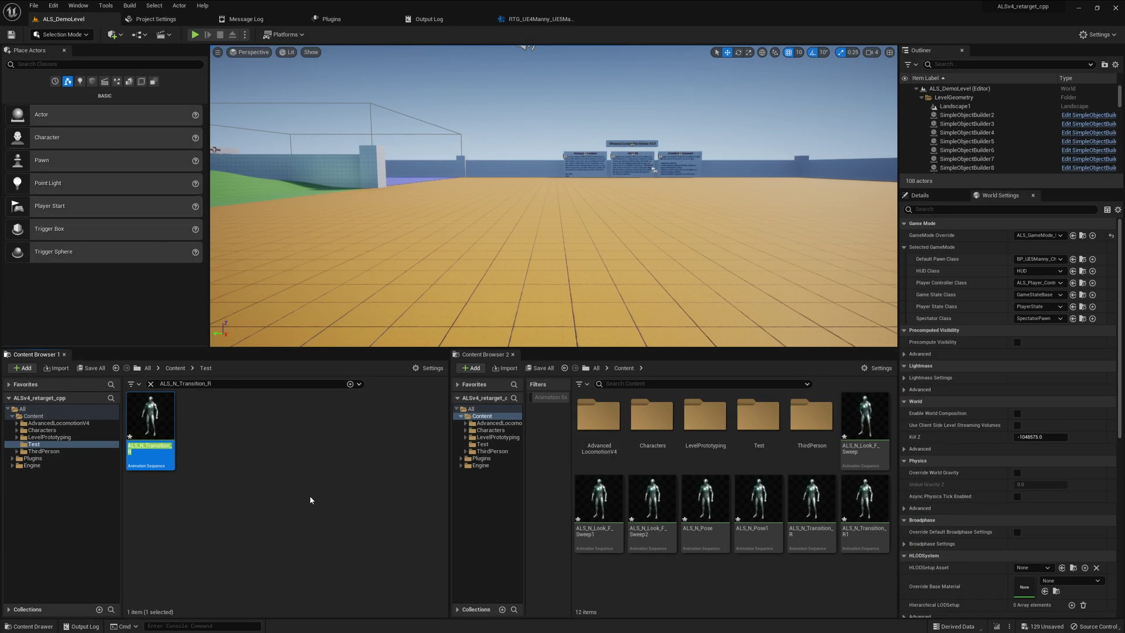
left_click(279, 448)
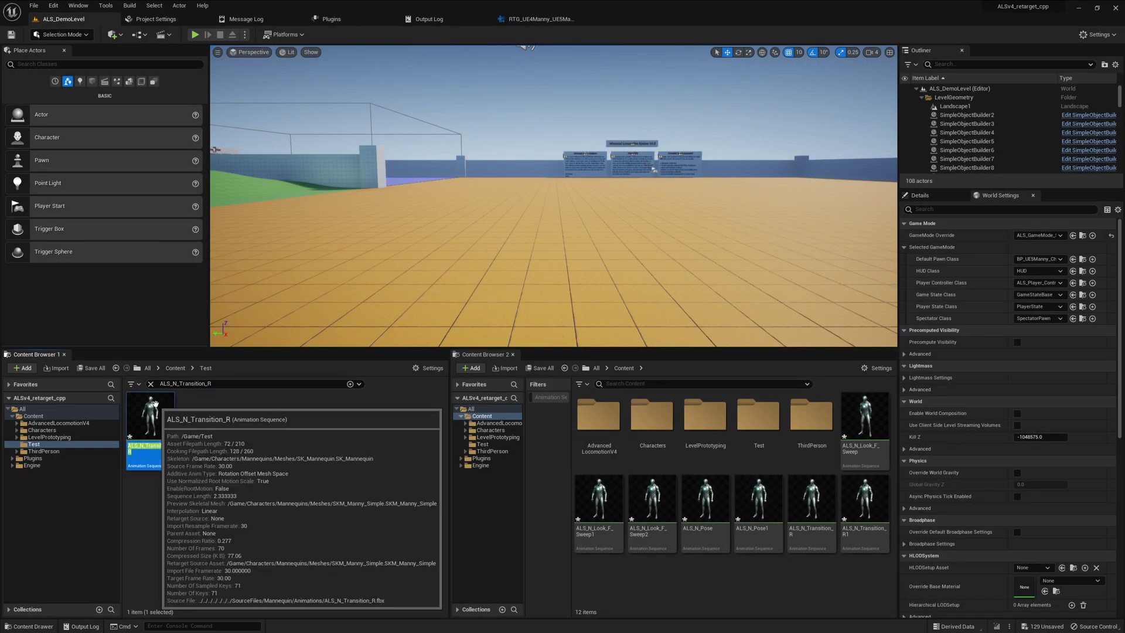
double_click(158, 411)
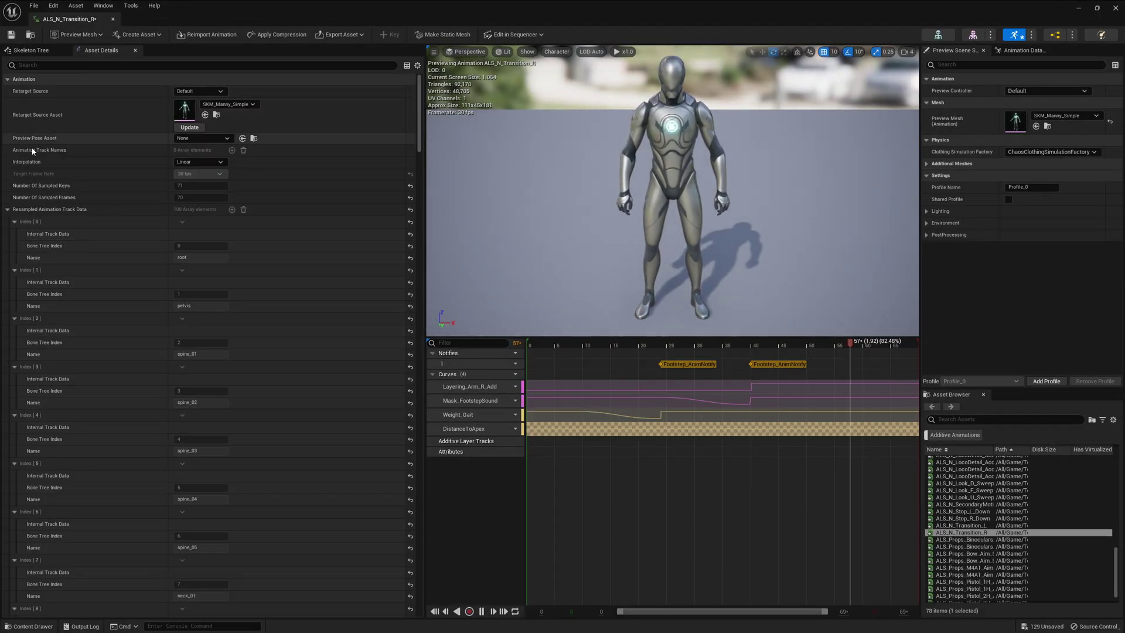
left_click(7, 210)
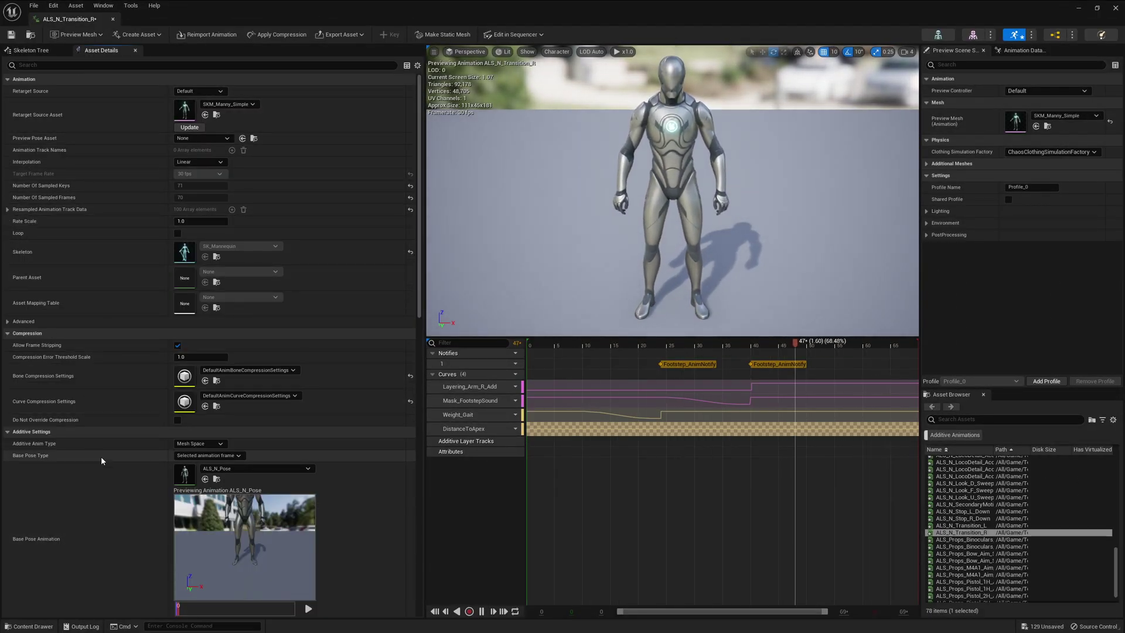
scroll(102, 459, "down", 3)
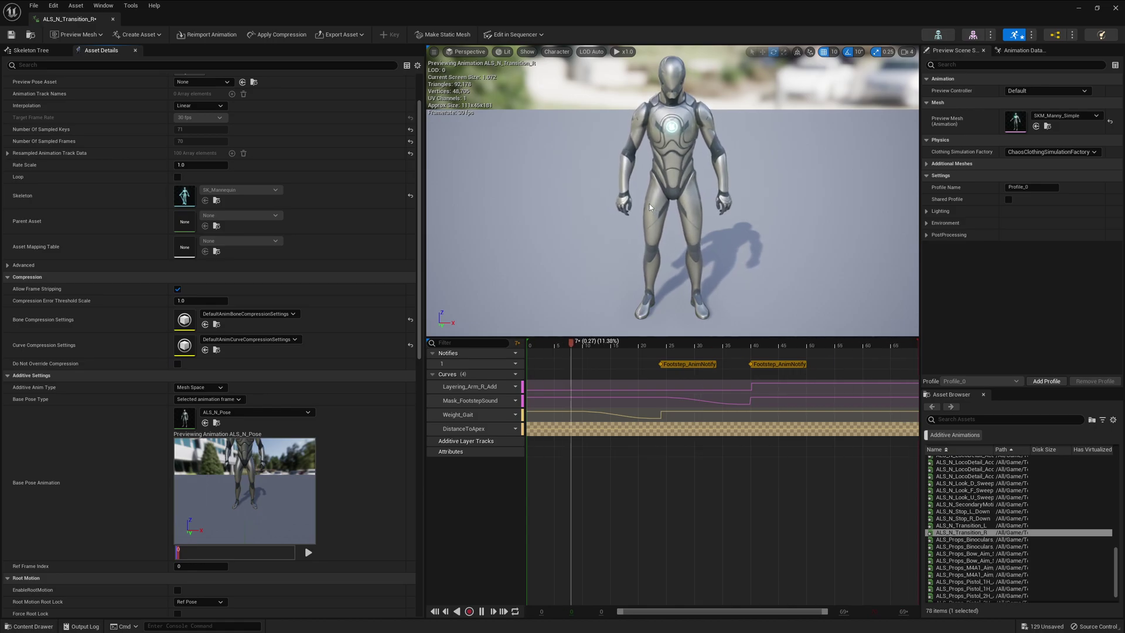
left_click(113, 19)
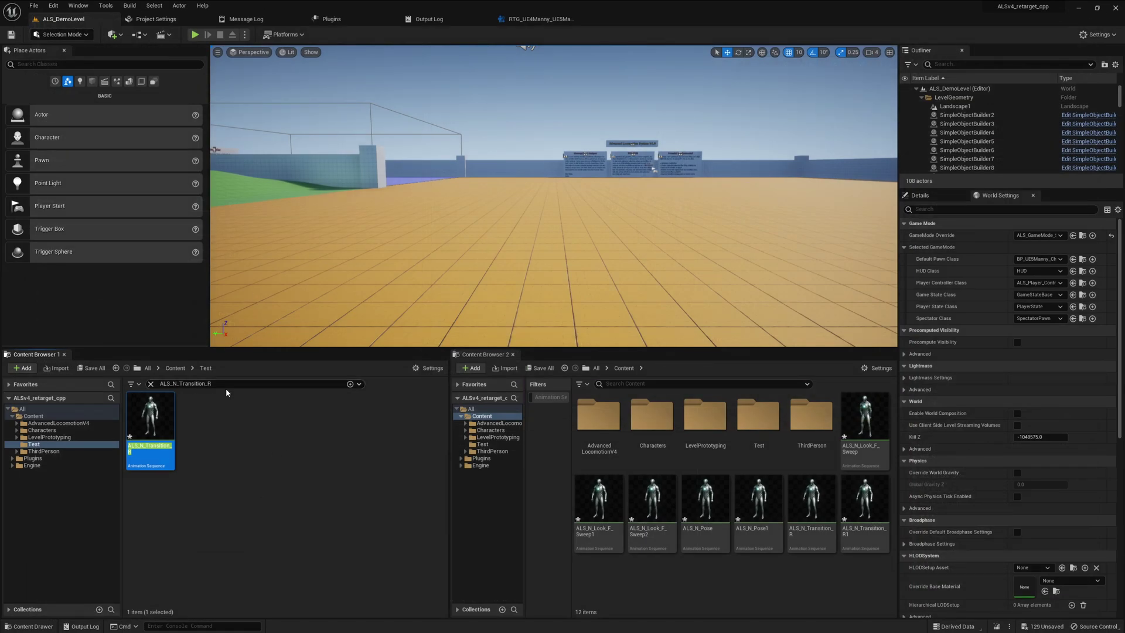
Step: Clear the Test folder's filter and check the retargeted ALS_Props_Binoculars_Poses_NoCurves animation
left_click(149, 384)
scroll(320, 486, "down", 2)
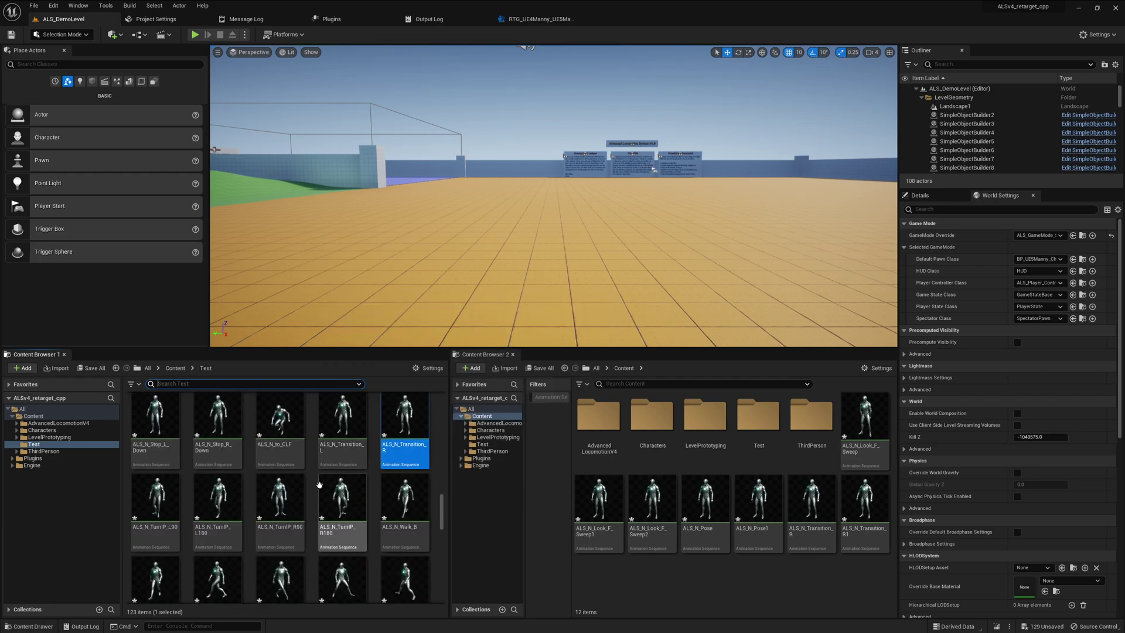
scroll(324, 496, "down", 5)
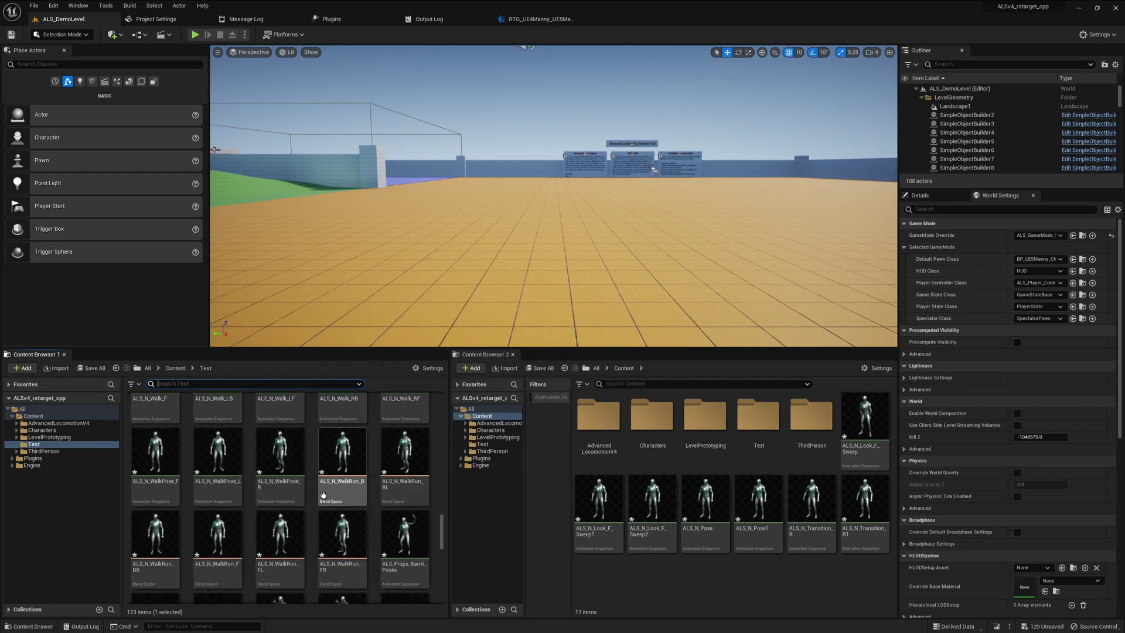
scroll(323, 496, "down", 1)
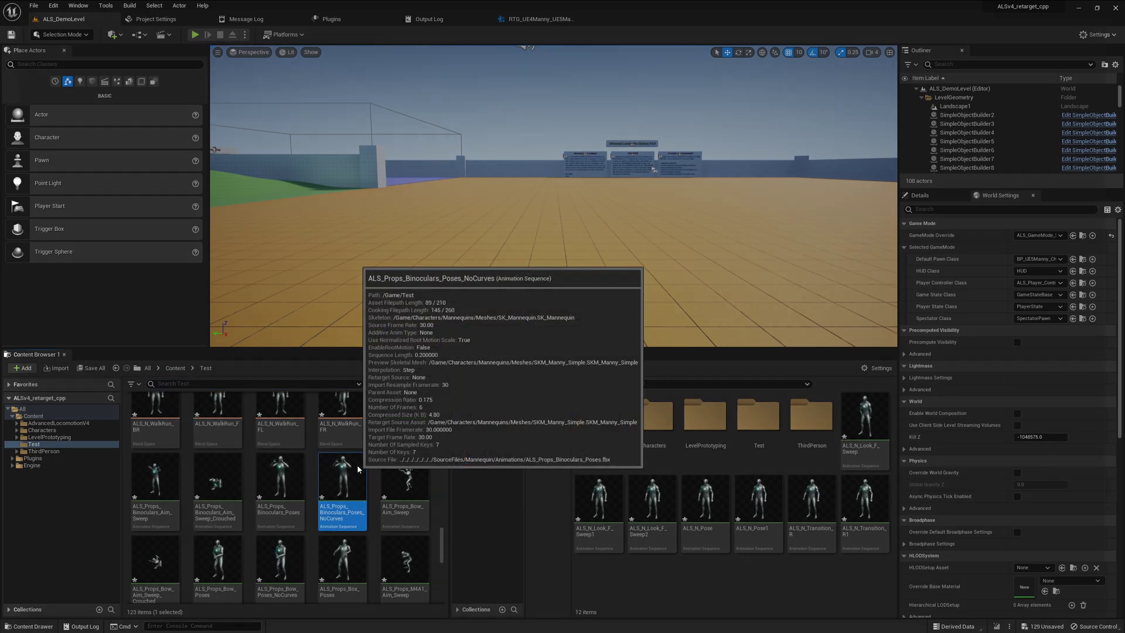
double_click(357, 464)
key("alt+Tab")
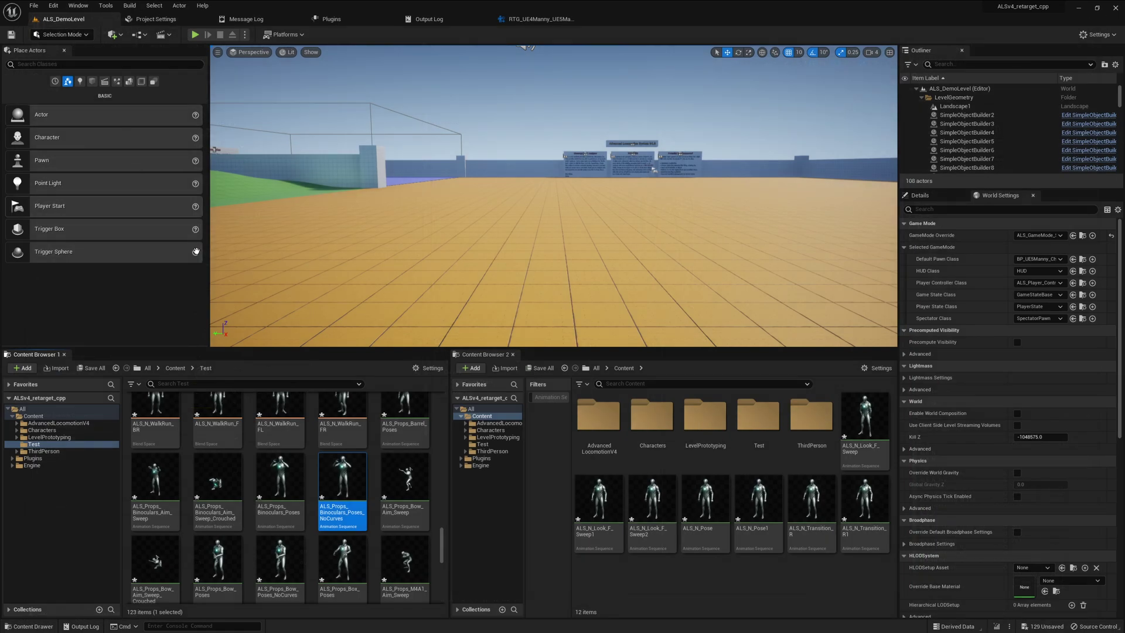
Step: Open the retargeted ALS_Props_Binoculars_Poses, examine its pose, curves and additive settings, and close it
left_click(295, 497)
double_click(295, 497)
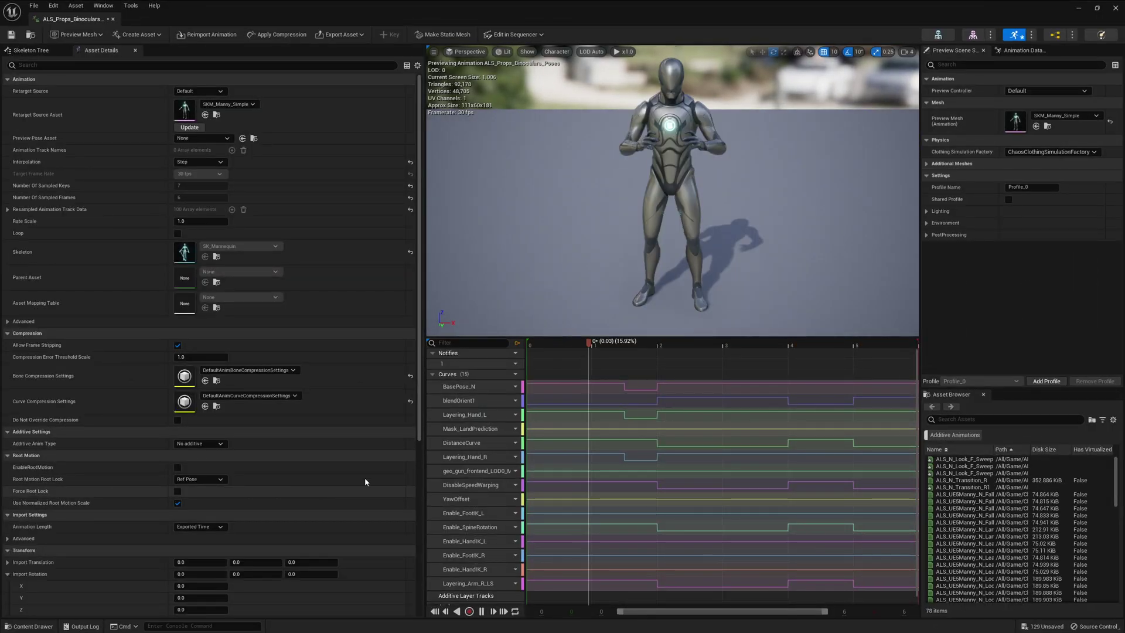
scroll(581, 302, "up", 3)
left_click_drag(582, 303, 581, 303)
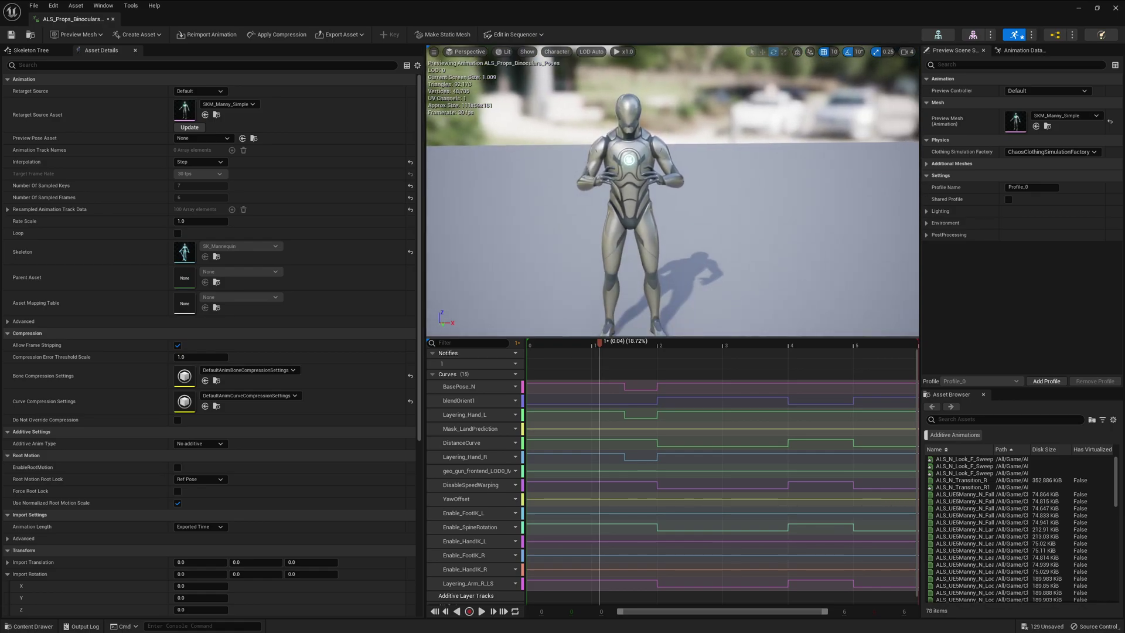
scroll(343, 380, "down", 5)
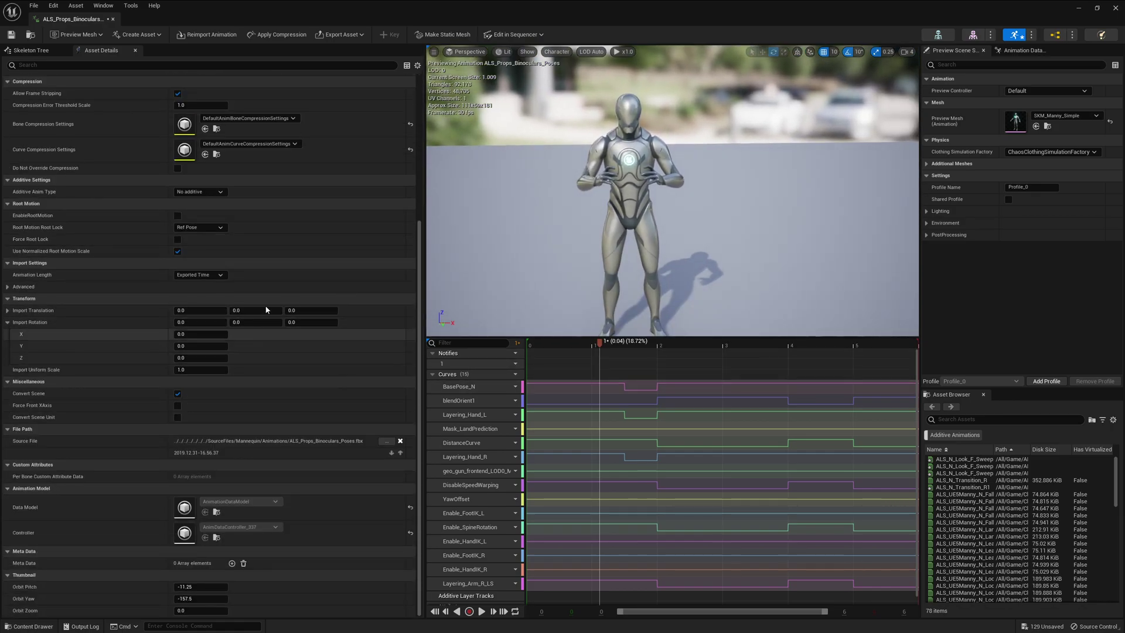
left_click(41, 52)
left_click(100, 51)
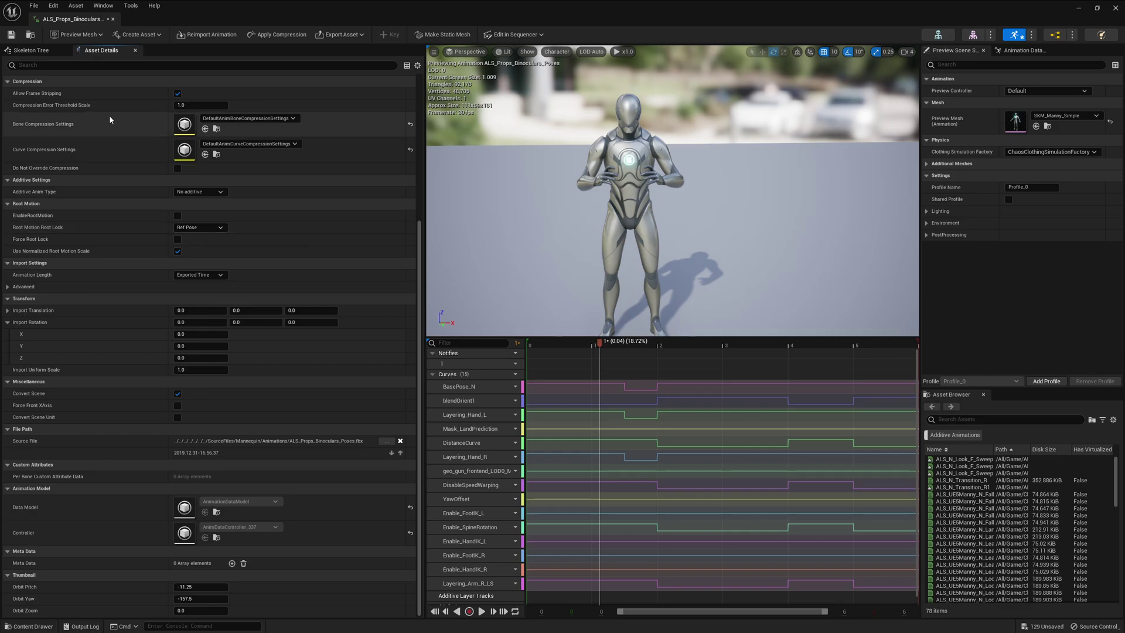
left_click(77, 22)
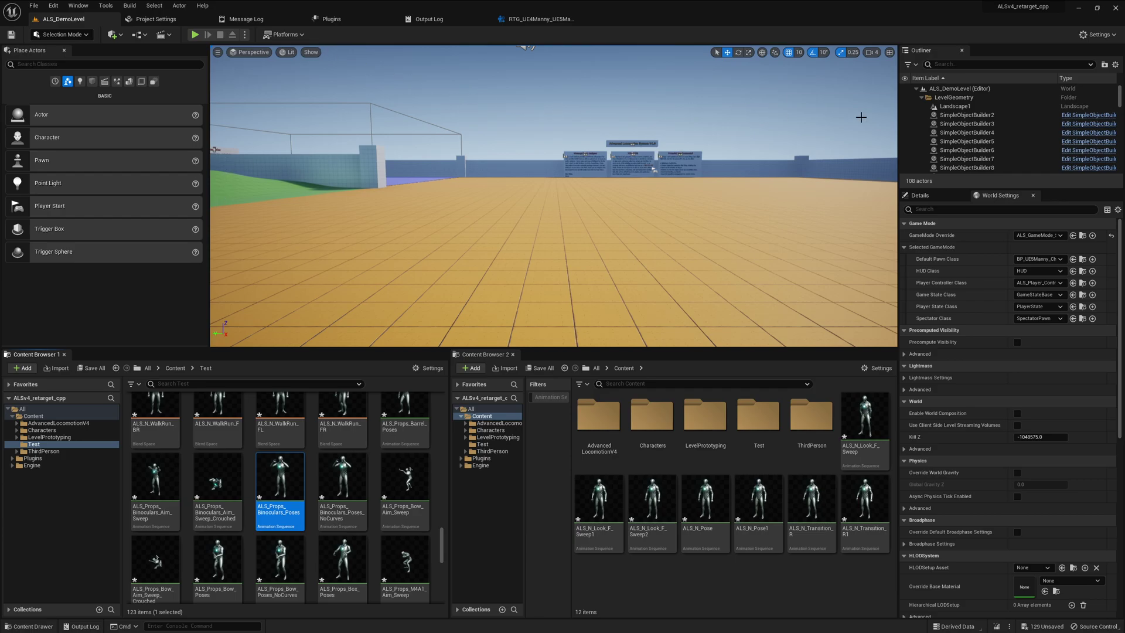
Step: Close the project's editor and save all the listed unsaved assets
left_click(1116, 8)
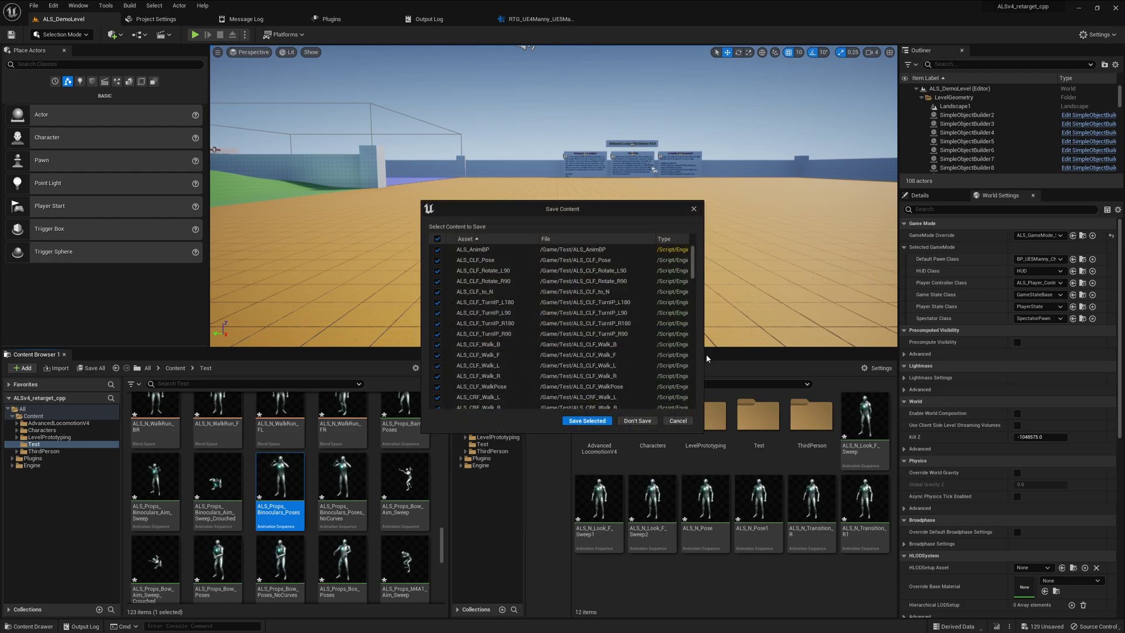
left_click(588, 421)
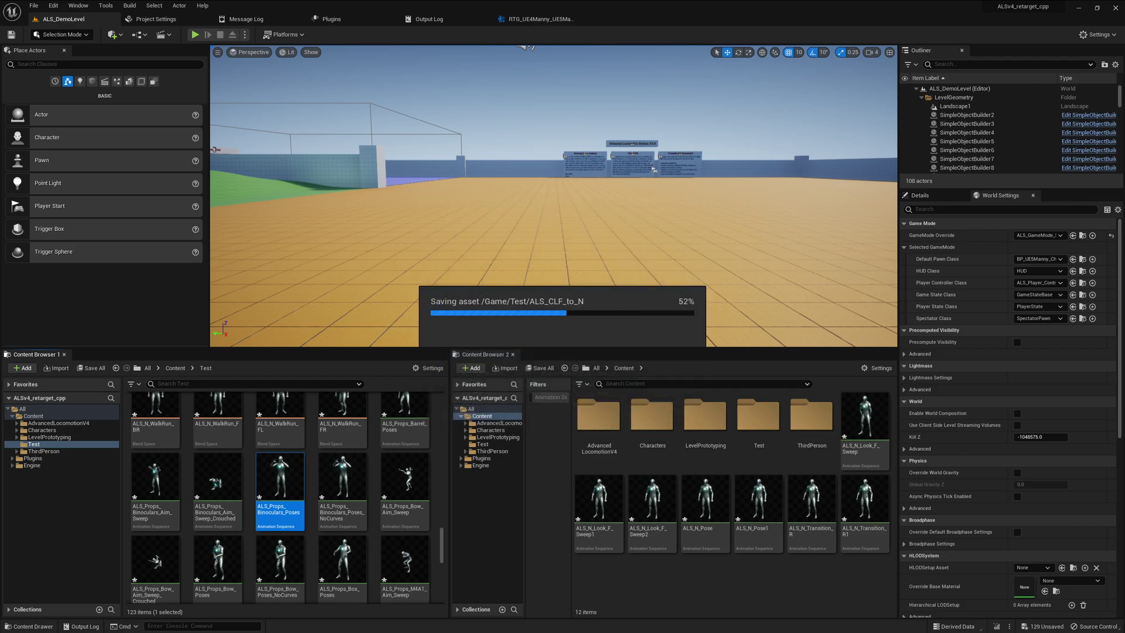